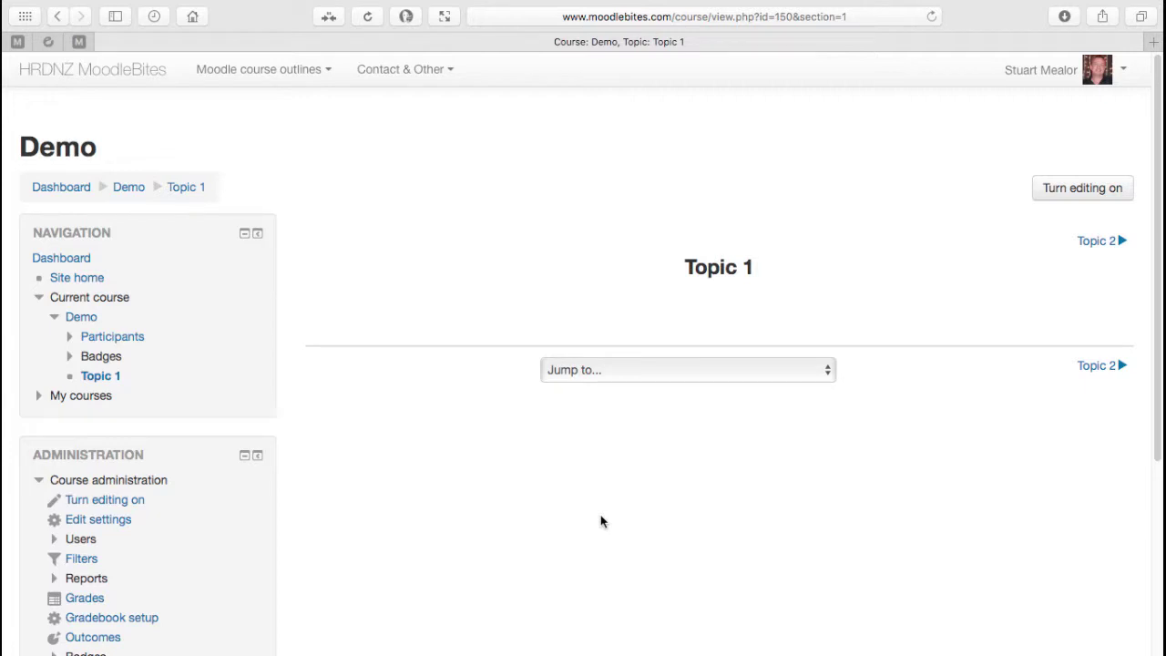
Step: Turn editing on for the Demo course and add a new Survey activity to the Demo course section
{"action": "left_click", "coordinate": [1057, 197]}
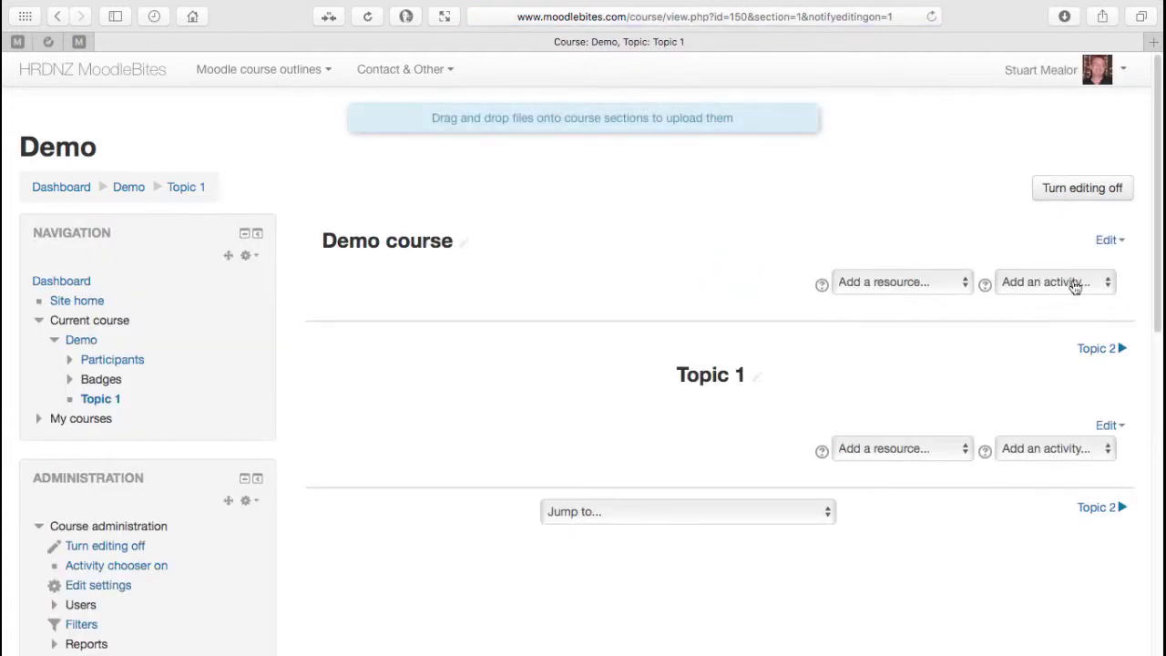
{"action": "left_click", "coordinate": [1075, 285]}
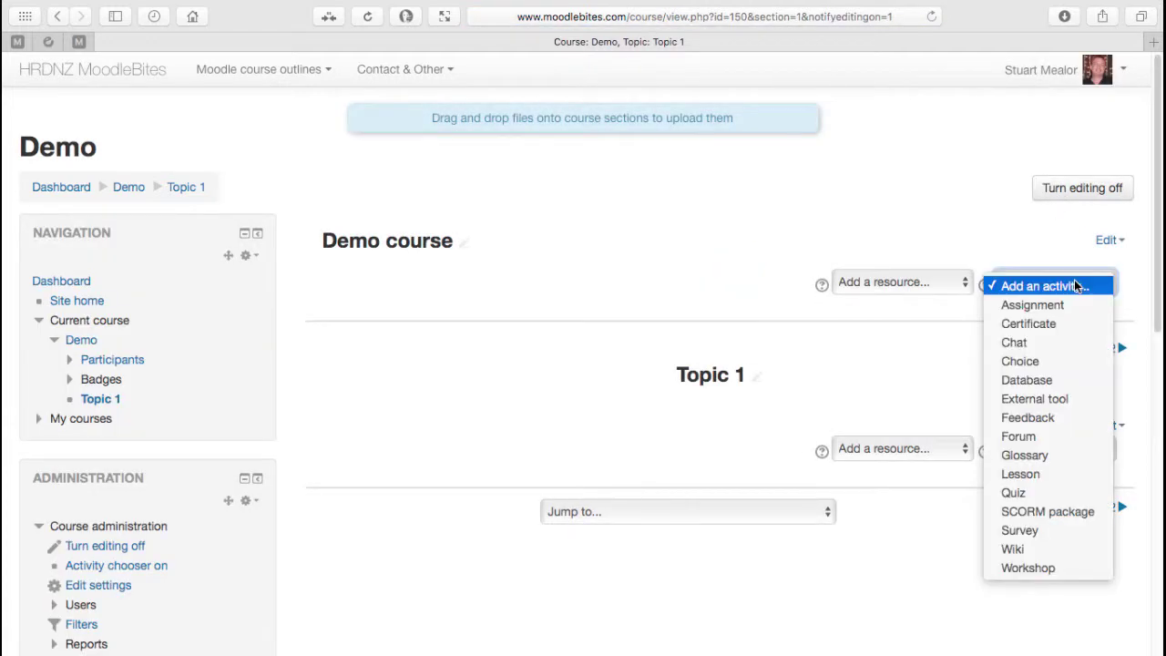
{"action": "left_click", "coordinate": [1066, 536]}
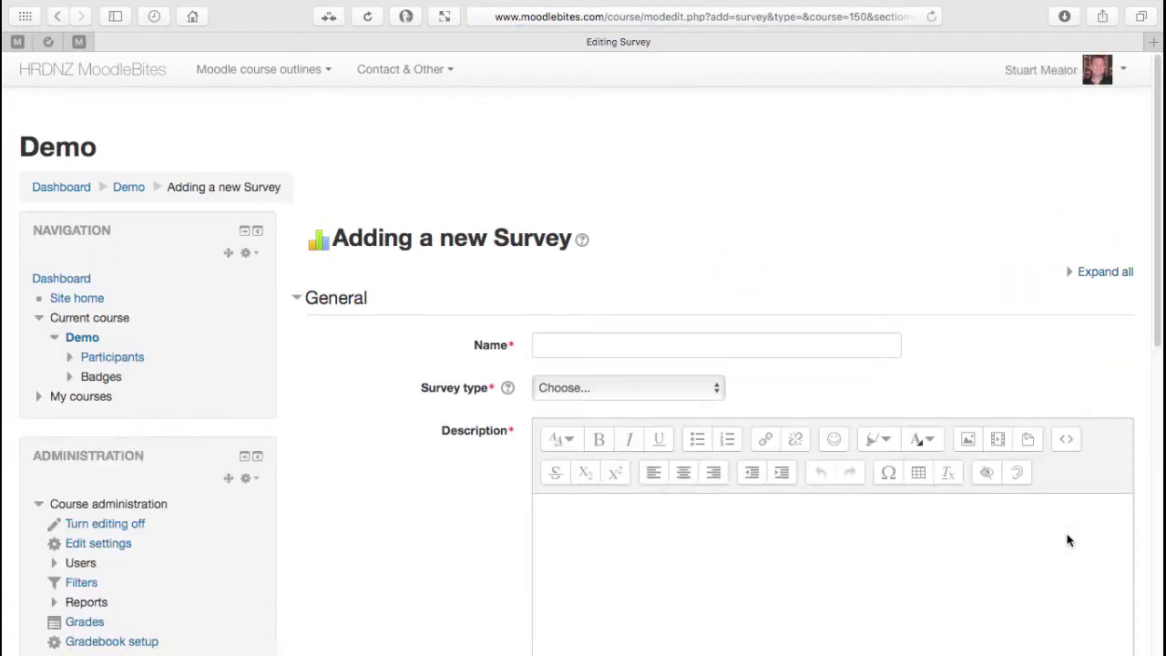
Step: Set the survey type to Critical incidents, name it "Critical Incidents" and enter the description "A nice clear description ???"
{"action": "scroll", "coordinate": [796, 392], "scroll_direction": "down", "scroll_amount": 5}
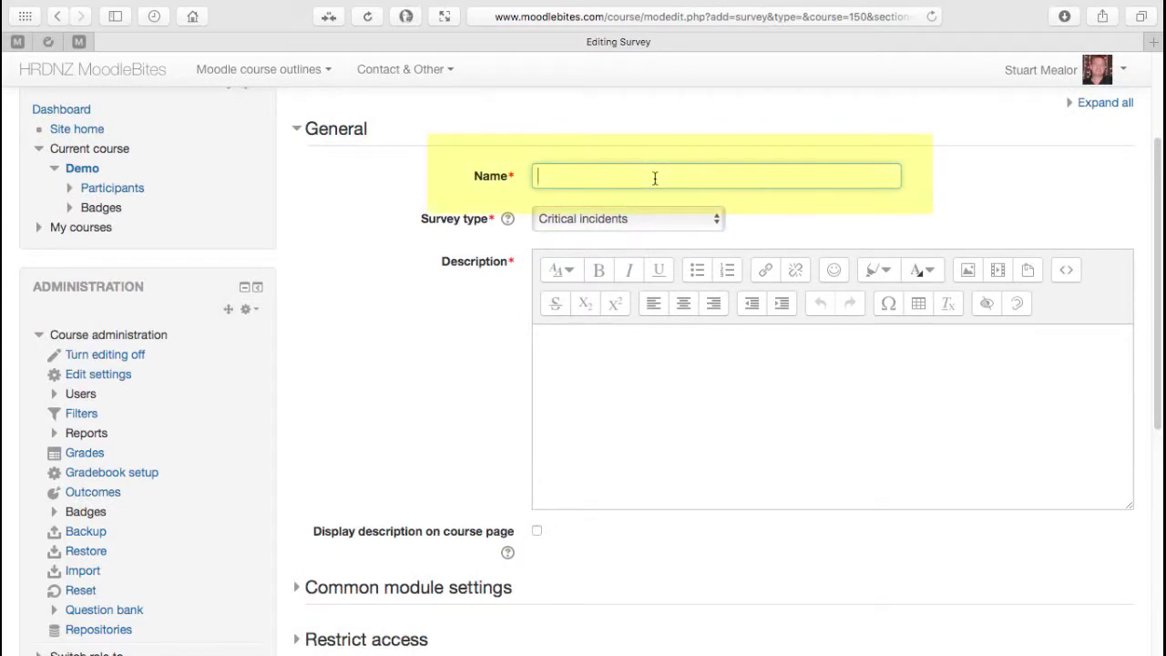
{"action": "type", "text": "Critical Incidents"}
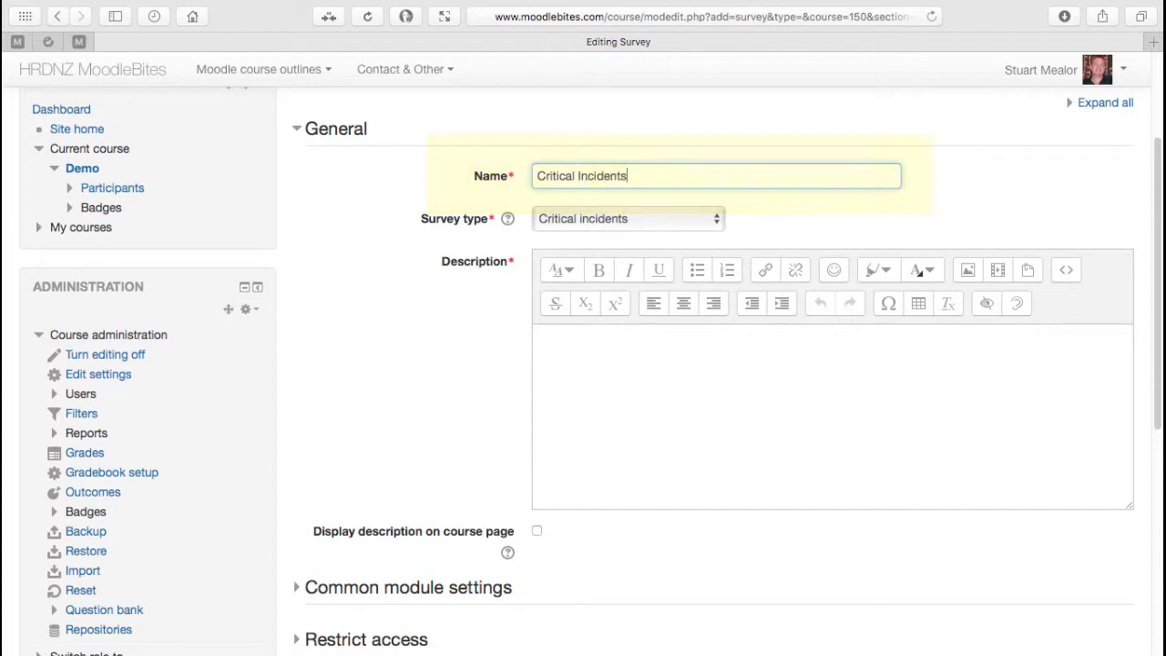
{"action": "left_click", "coordinate": [720, 364]}
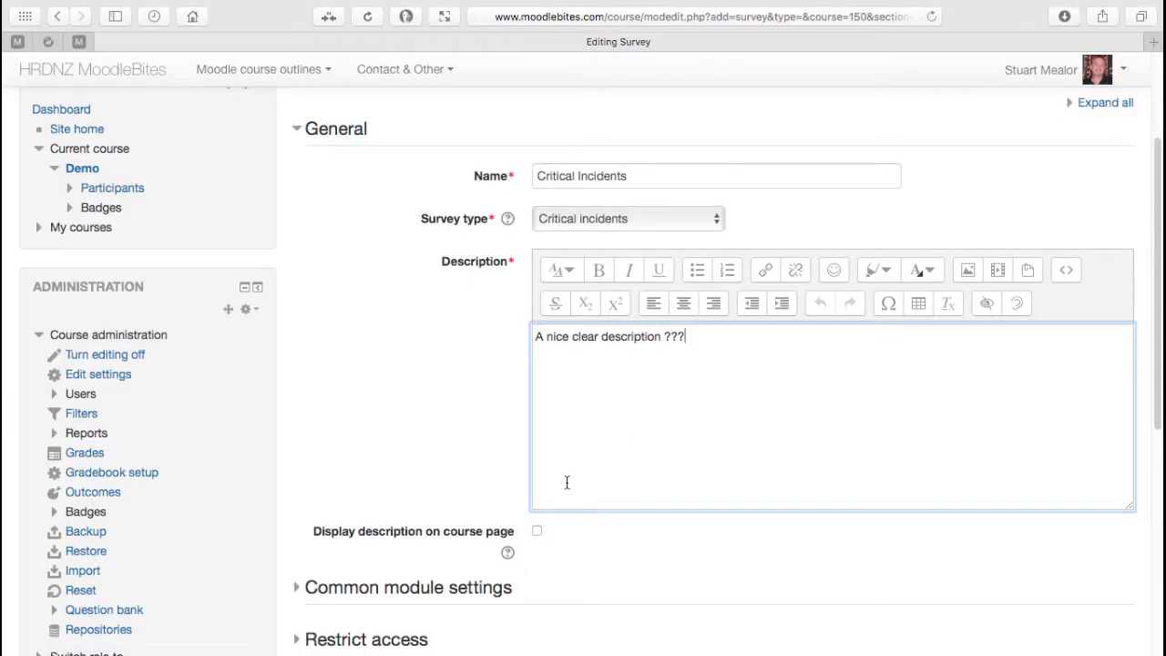
Step: Examine the survey's Common module settings and Restrict access options without changing them
{"action": "scroll", "coordinate": [565, 482], "scroll_direction": "down", "scroll_amount": 5}
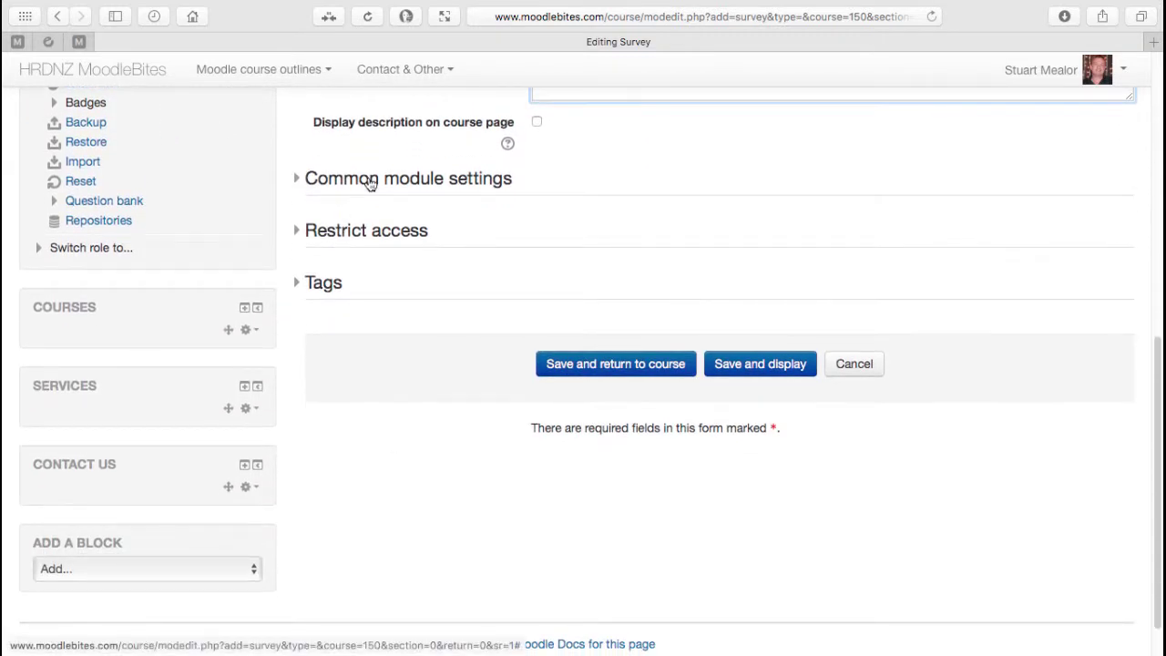
{"action": "left_click", "coordinate": [301, 183]}
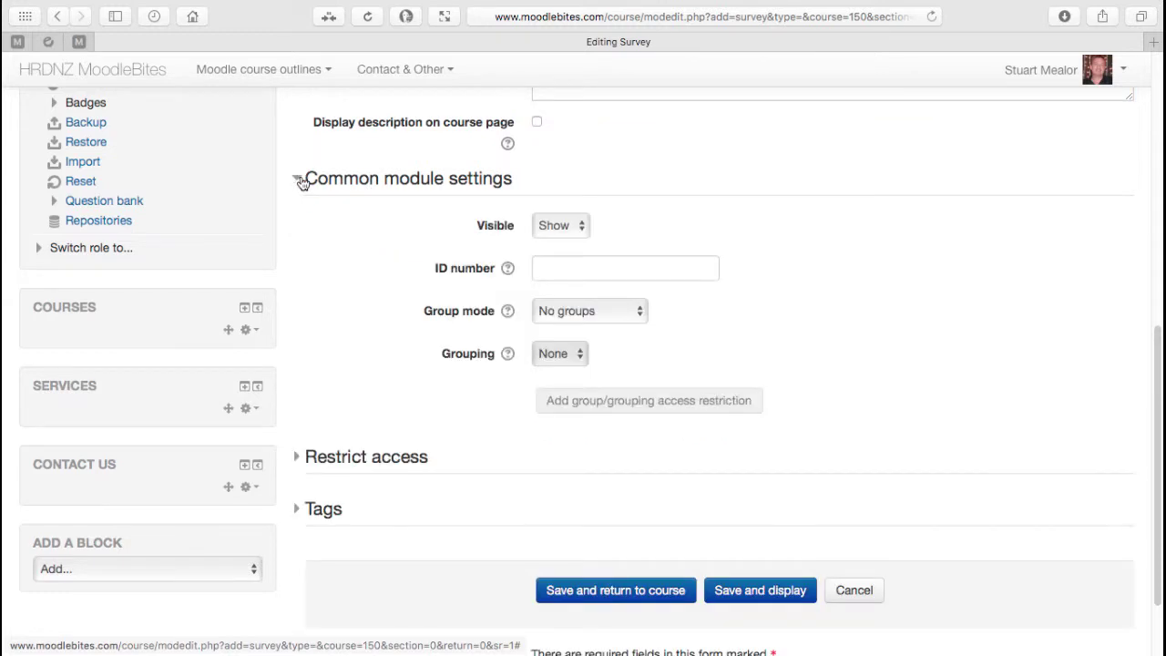
{"action": "left_click", "coordinate": [302, 182]}
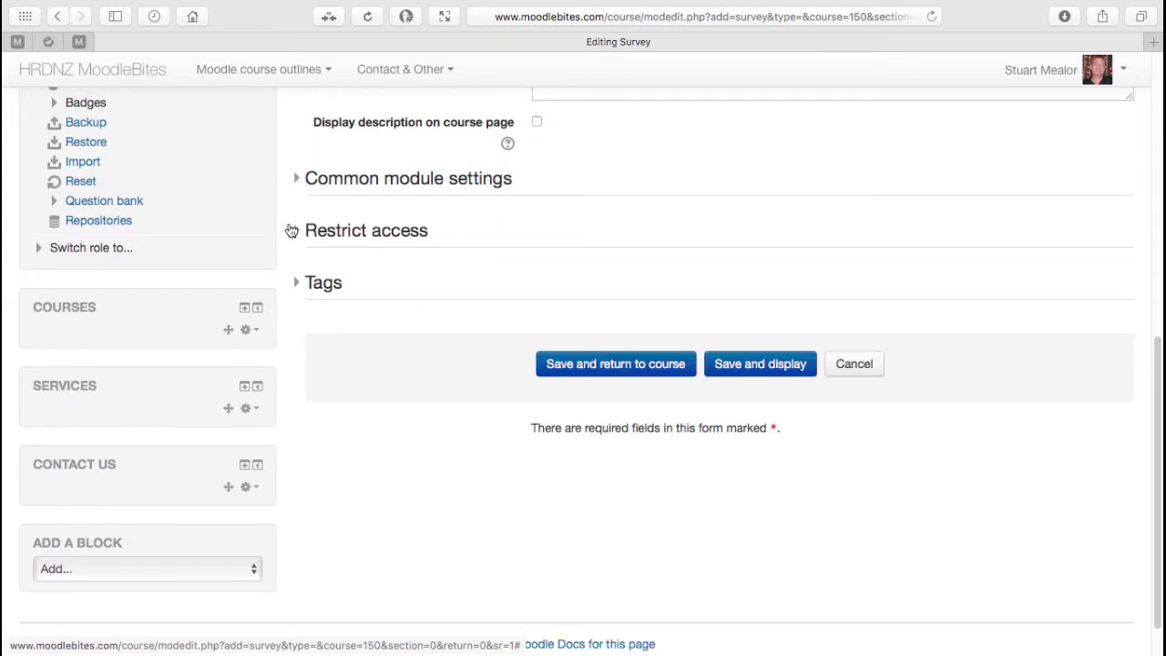
{"action": "left_click", "coordinate": [297, 233]}
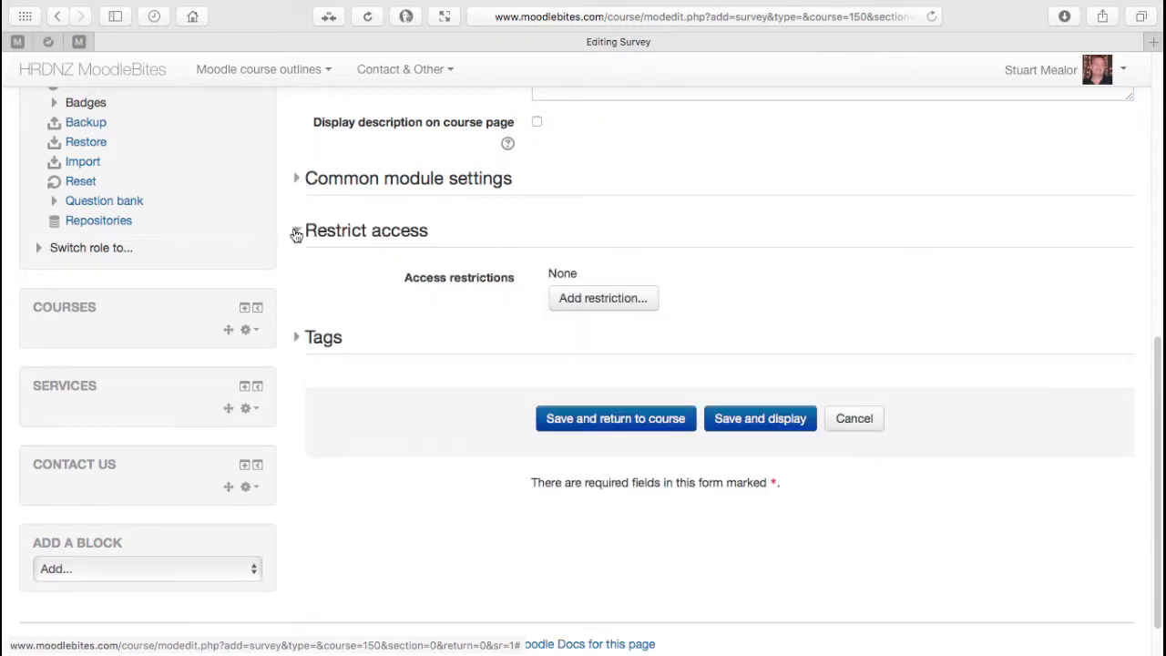
{"action": "left_click", "coordinate": [297, 233]}
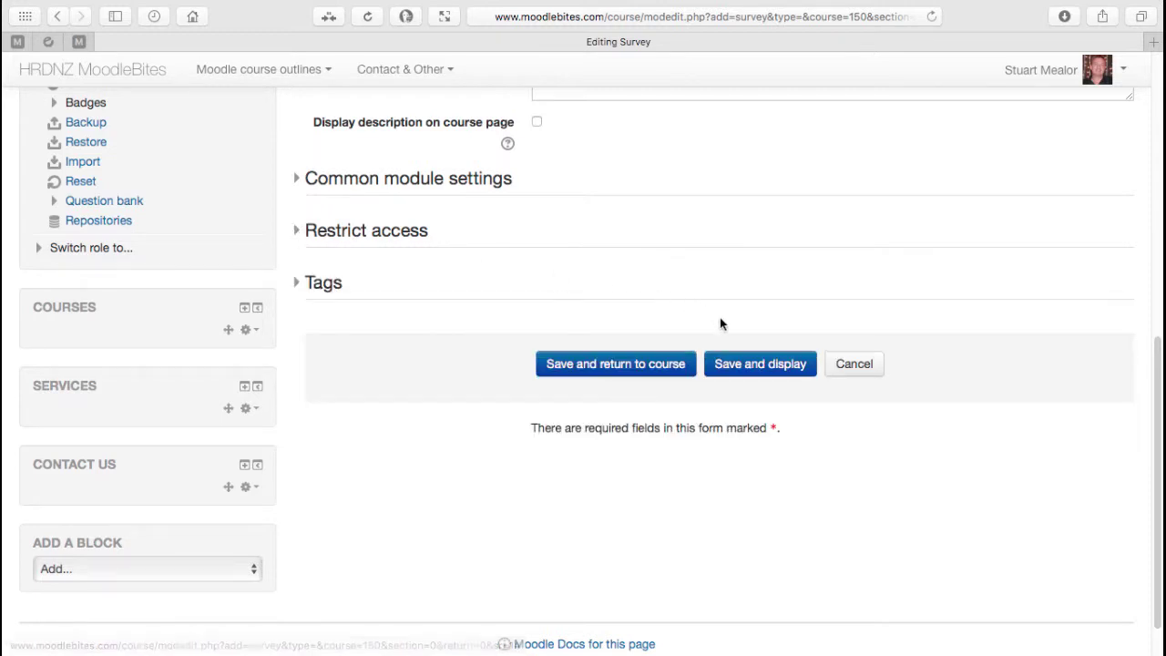
Step: Save the survey, return to the course and turn editing off
{"action": "left_click", "coordinate": [671, 364]}
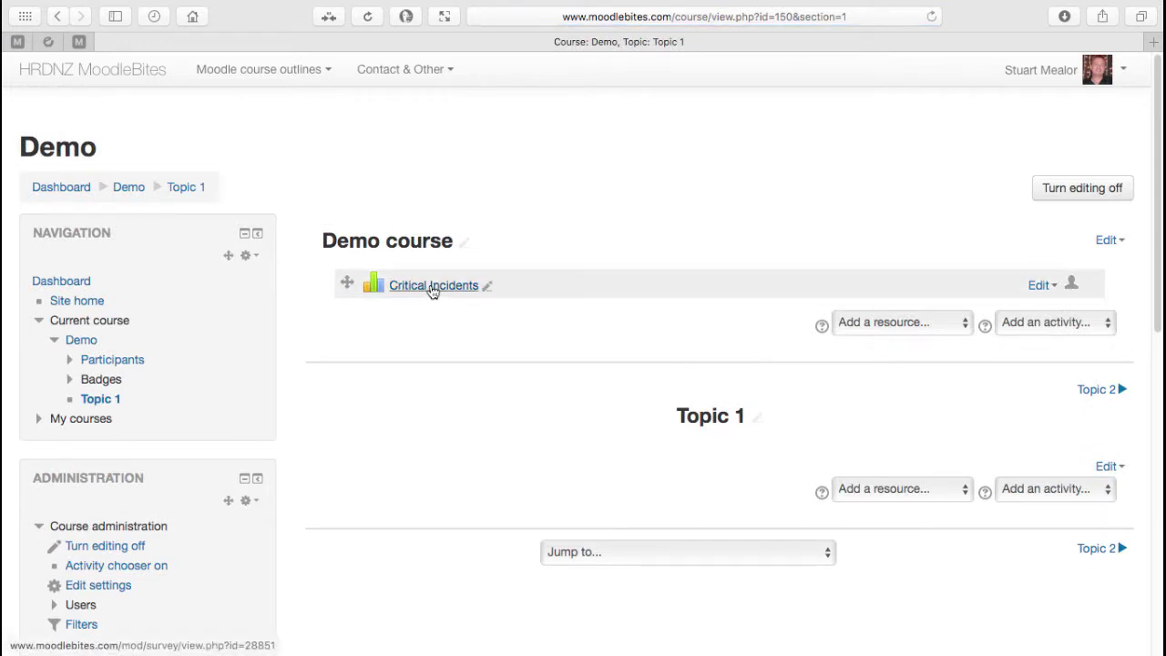
{"action": "left_click", "coordinate": [1047, 188]}
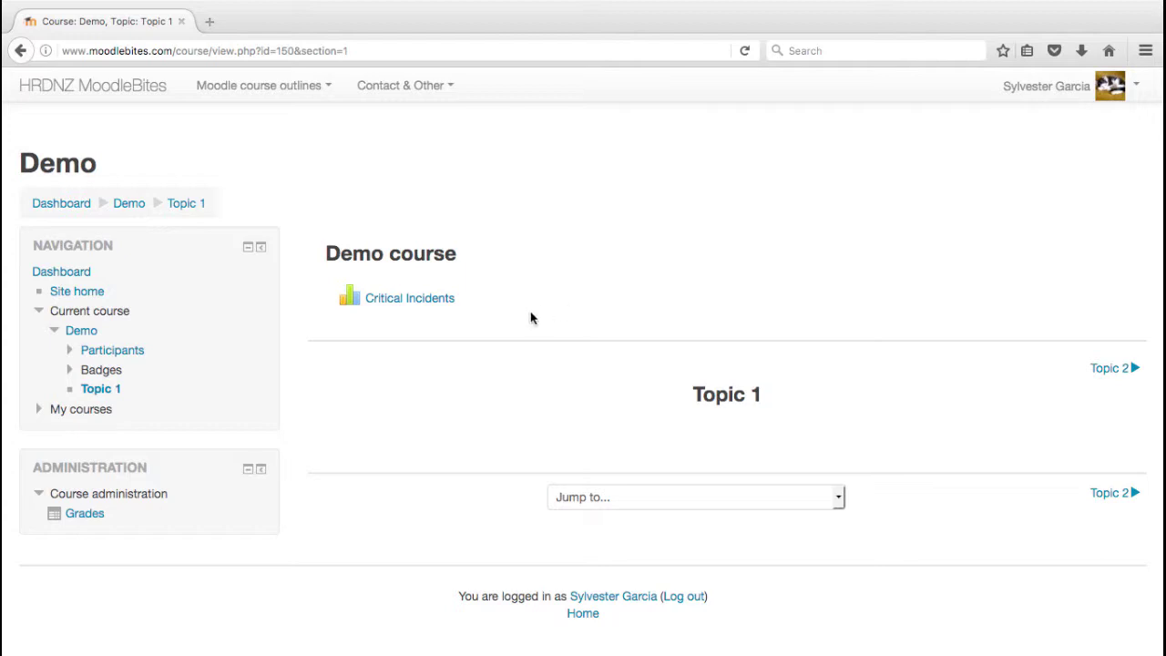
Step: In the student's Firefox session, open the Critical Incidents survey and answer questions 1 to 3 with "iuhdgi sh", "fhg fgj" and "jd jd j"
{"action": "left_click", "coordinate": [405, 302]}
{"action": "scroll", "coordinate": [838, 392], "scroll_direction": "down", "scroll_amount": 2}
{"action": "left_click", "coordinate": [850, 292]}
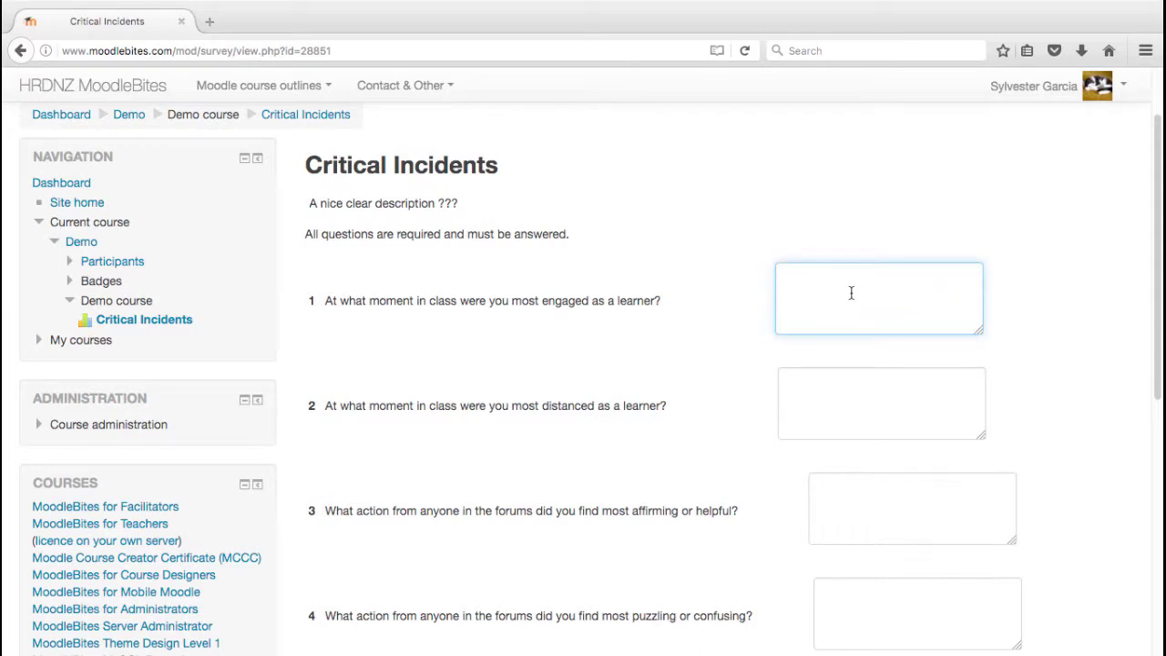
{"action": "type", "text": "iuhdgi sh"}
{"action": "left_click", "coordinate": [898, 401]}
{"action": "type", "text": "fhg  fgi"}
{"action": "left_click", "coordinate": [906, 500]}
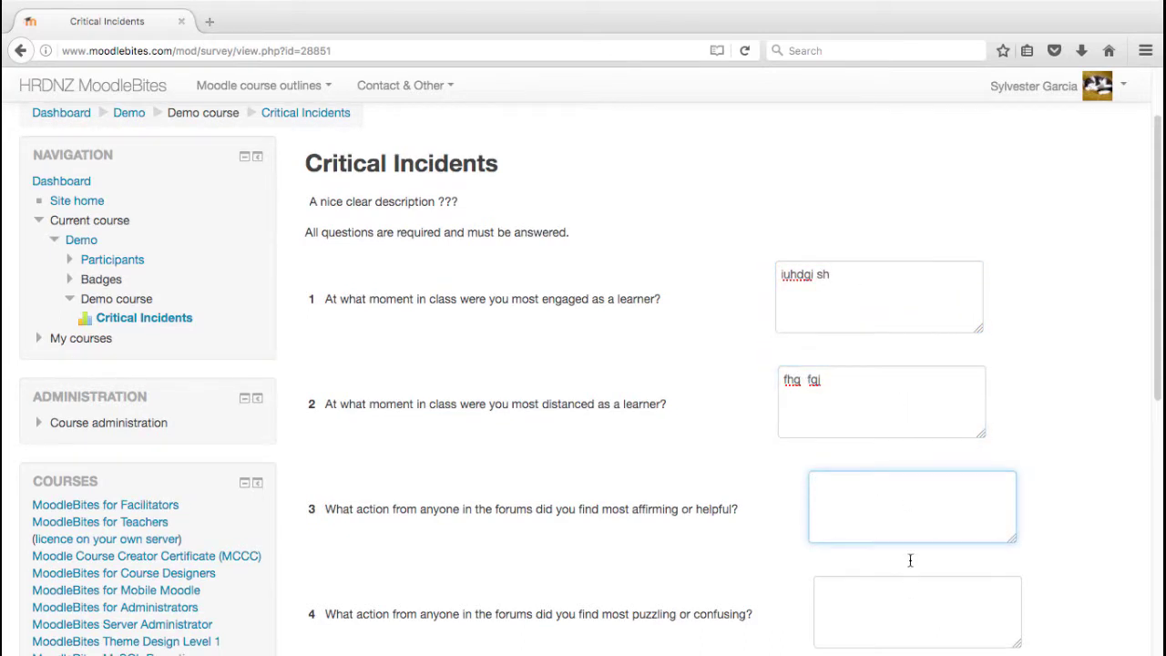
{"action": "type", "text": "jd jd j"}
Step: Answer question 4 with "d gj dj" and question 5 with "Nothing", submit the survey and continue to the course
{"action": "scroll", "coordinate": [909, 512], "scroll_direction": "down", "scroll_amount": 3}
{"action": "scroll", "coordinate": [905, 409], "scroll_direction": "down", "scroll_amount": 2}
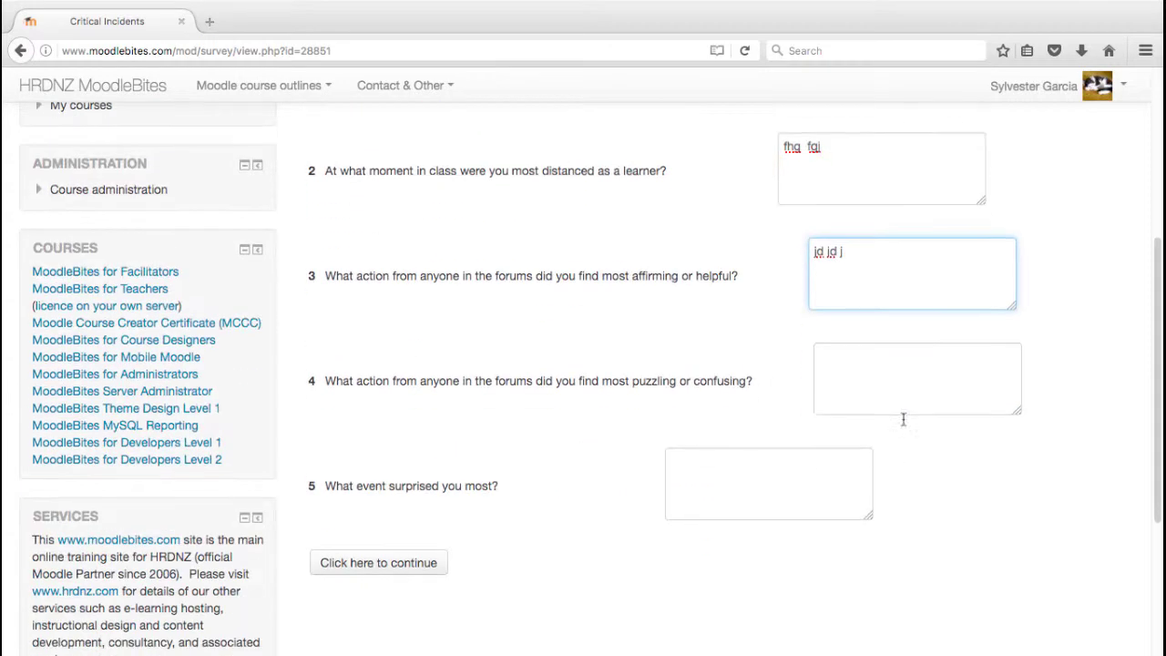
{"action": "left_click", "coordinate": [905, 388]}
{"action": "type", "text": "d gj dj"}
{"action": "left_click", "coordinate": [804, 486]}
{"action": "type", "text": "Nothing"}
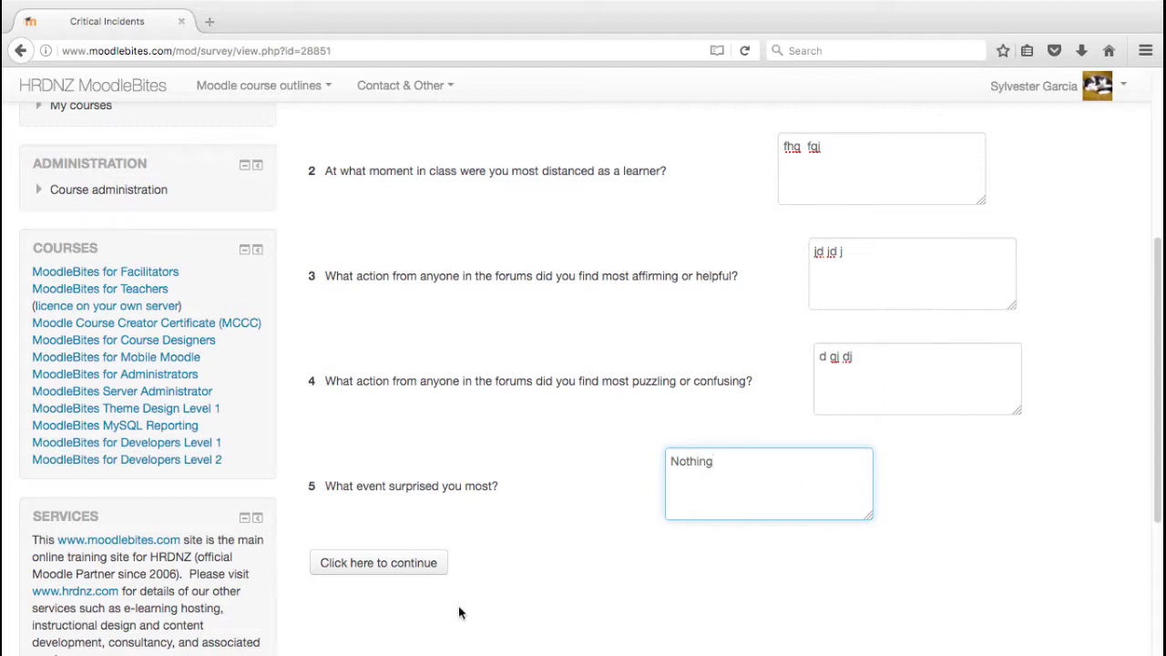
{"action": "left_click", "coordinate": [409, 567]}
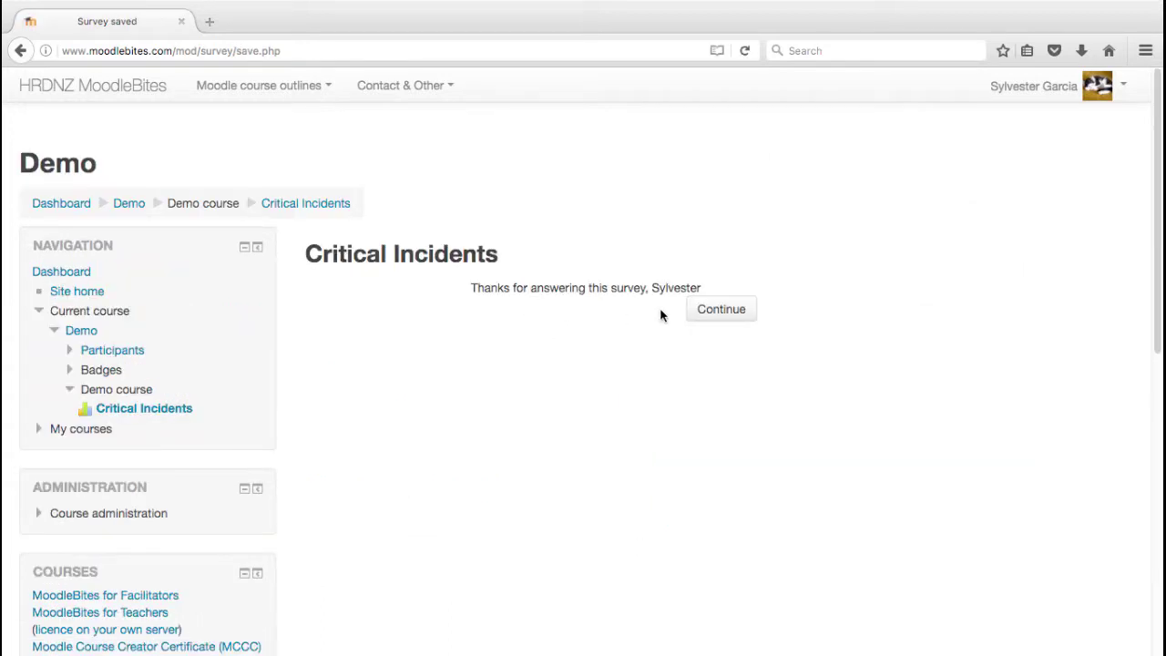
{"action": "left_click", "coordinate": [710, 310]}
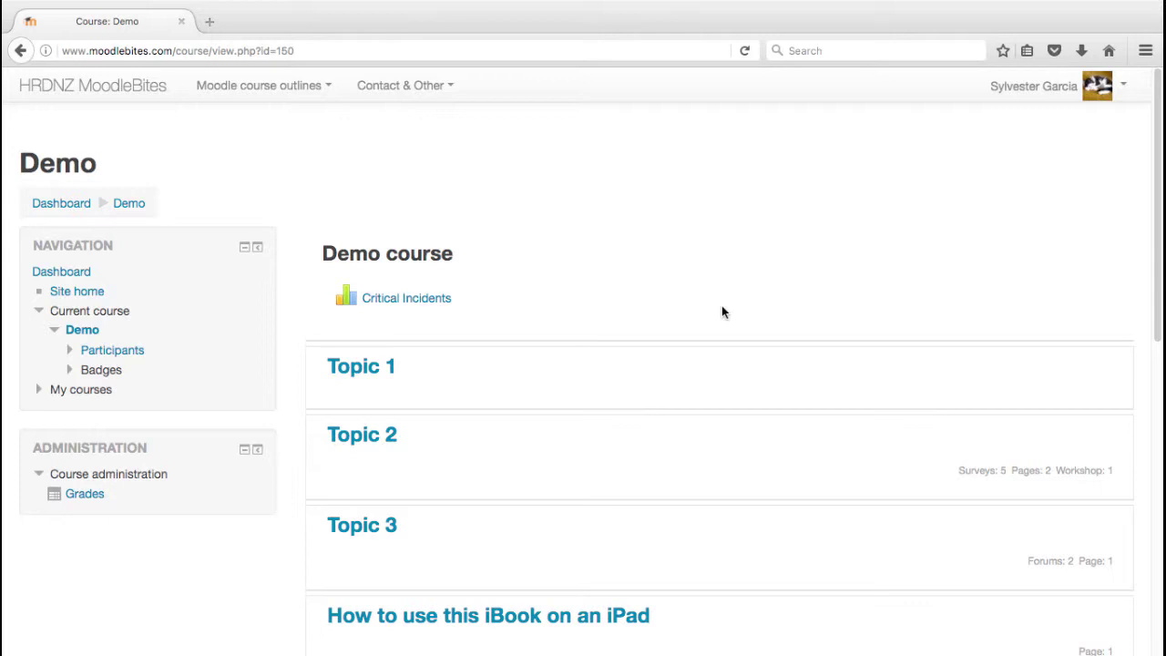
Step: Reopen the Critical Incidents survey as the student and review the submitted answers
{"action": "left_click", "coordinate": [442, 300]}
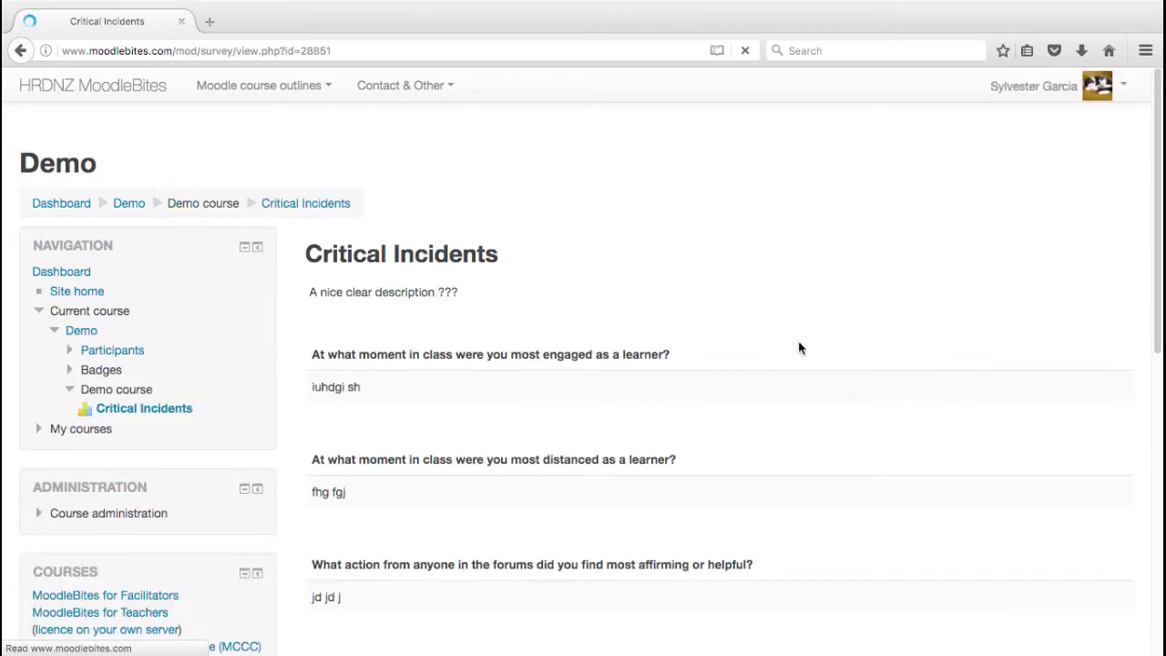
{"action": "scroll", "coordinate": [818, 353], "scroll_direction": "down", "scroll_amount": 2}
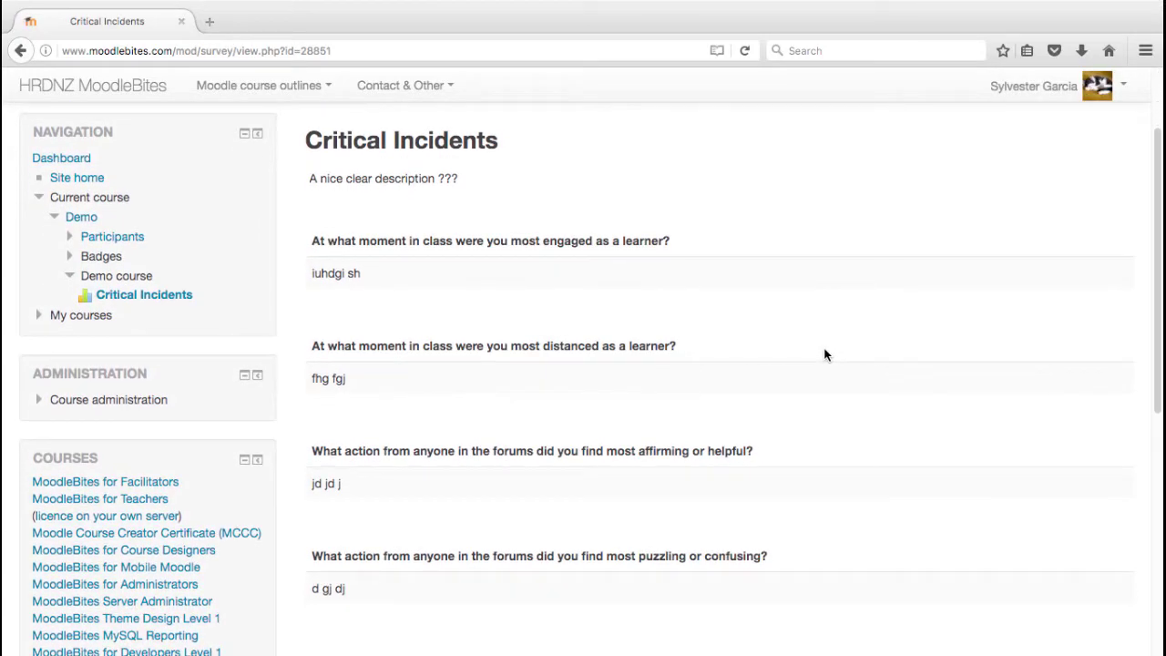
{"action": "scroll", "coordinate": [825, 355], "scroll_direction": "down", "scroll_amount": 4}
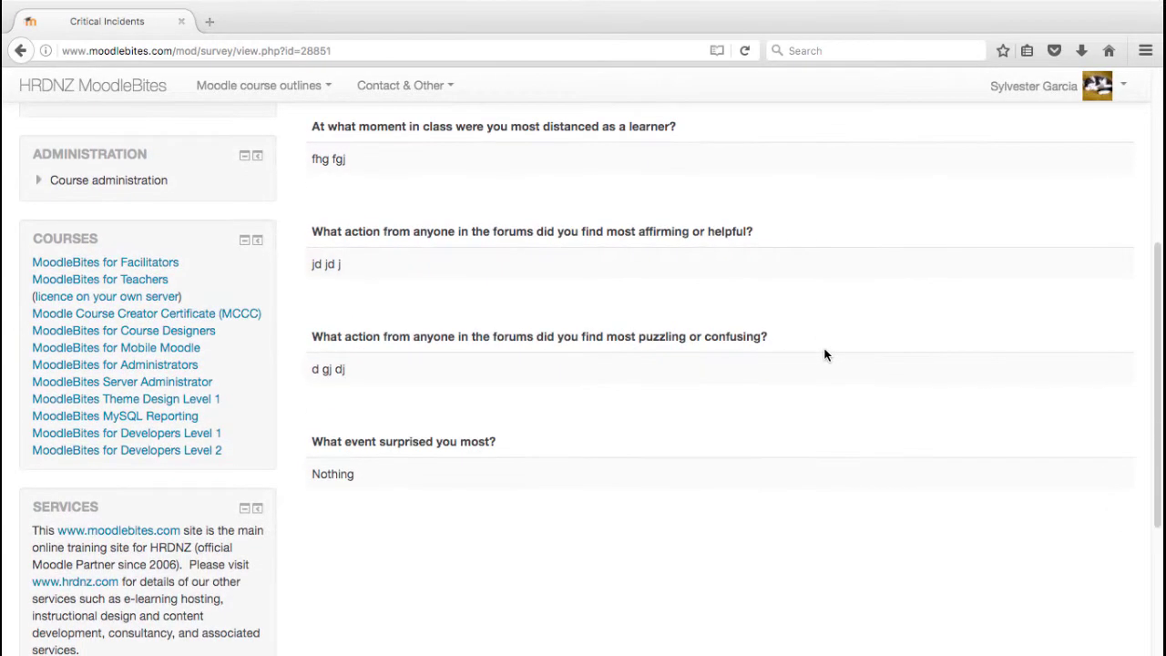
{"action": "scroll", "coordinate": [824, 355], "scroll_direction": "down", "scroll_amount": 4}
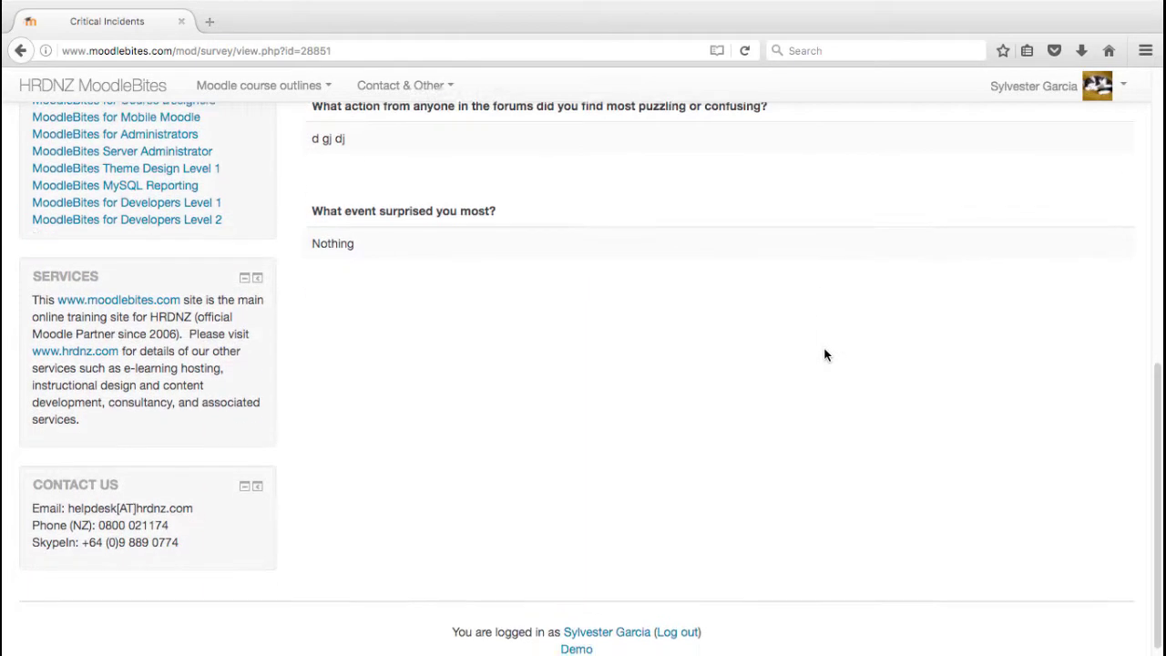
{"action": "scroll", "coordinate": [825, 355], "scroll_direction": "up", "scroll_amount": 5}
{"action": "scroll", "coordinate": [825, 356], "scroll_direction": "up", "scroll_amount": 5}
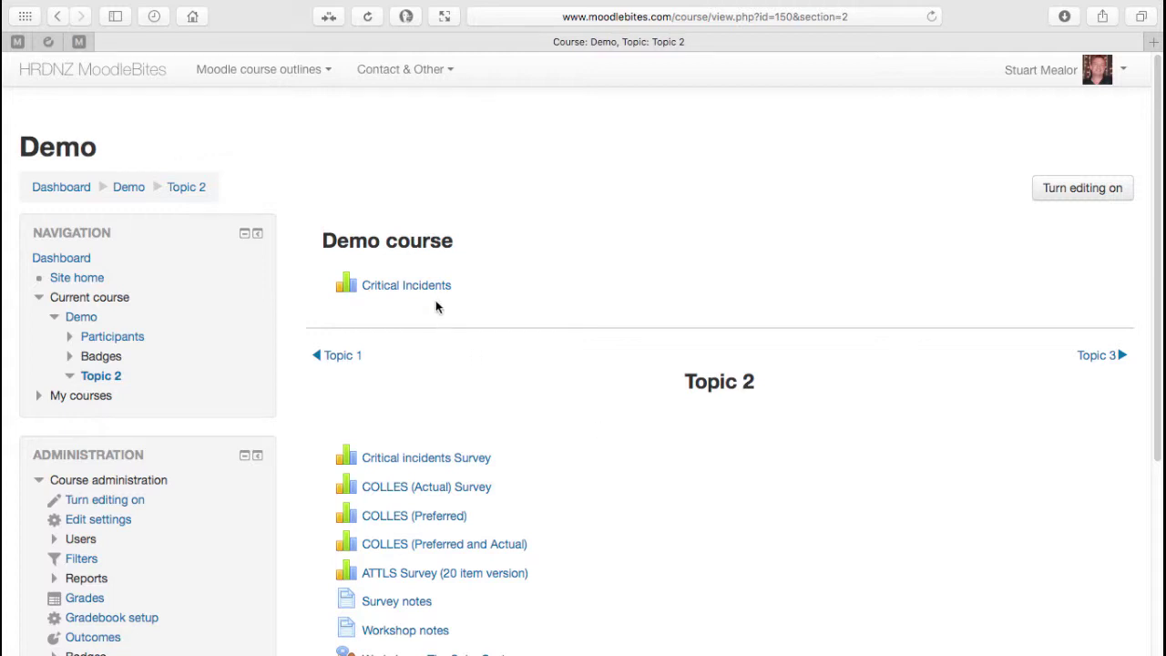
Step: In the teacher's Safari session, open the Topic 2 Critical incidents Survey responses and review all students' answers by question
{"action": "left_click", "coordinate": [422, 461]}
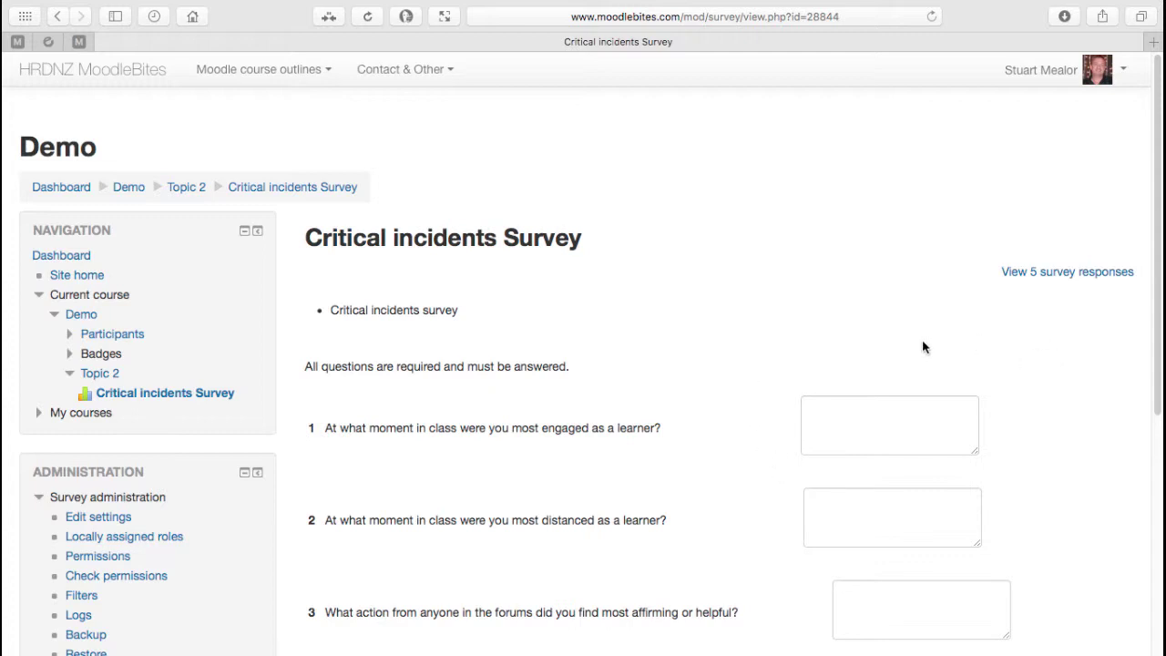
{"action": "left_click", "coordinate": [1077, 274]}
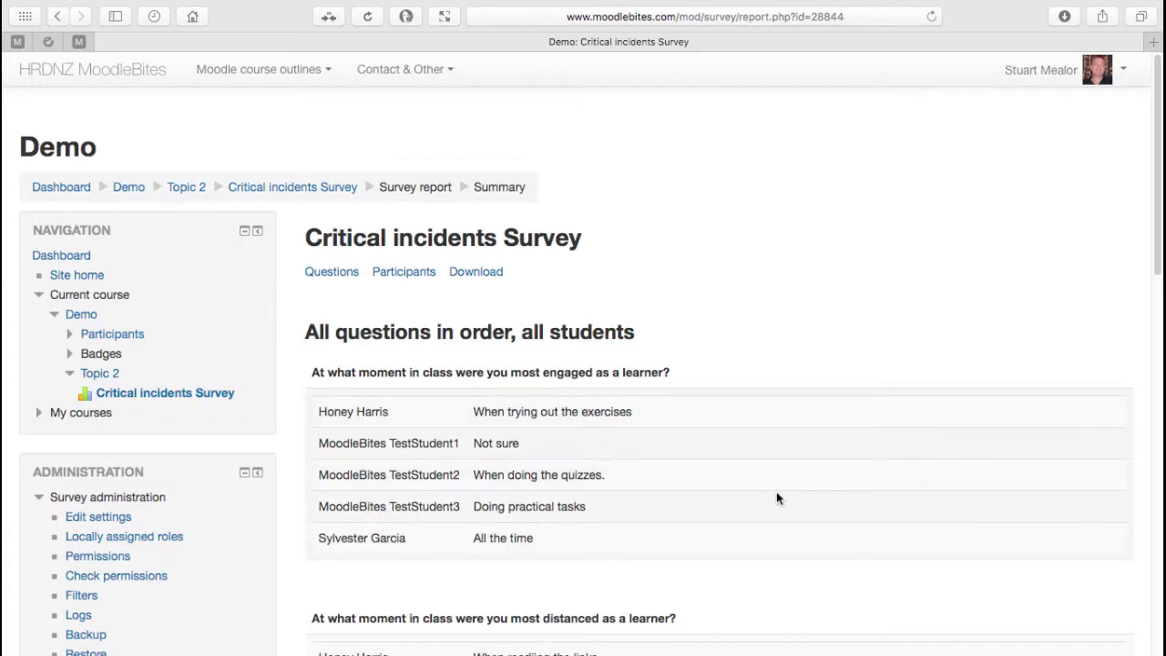
{"action": "left_click", "coordinate": [344, 275]}
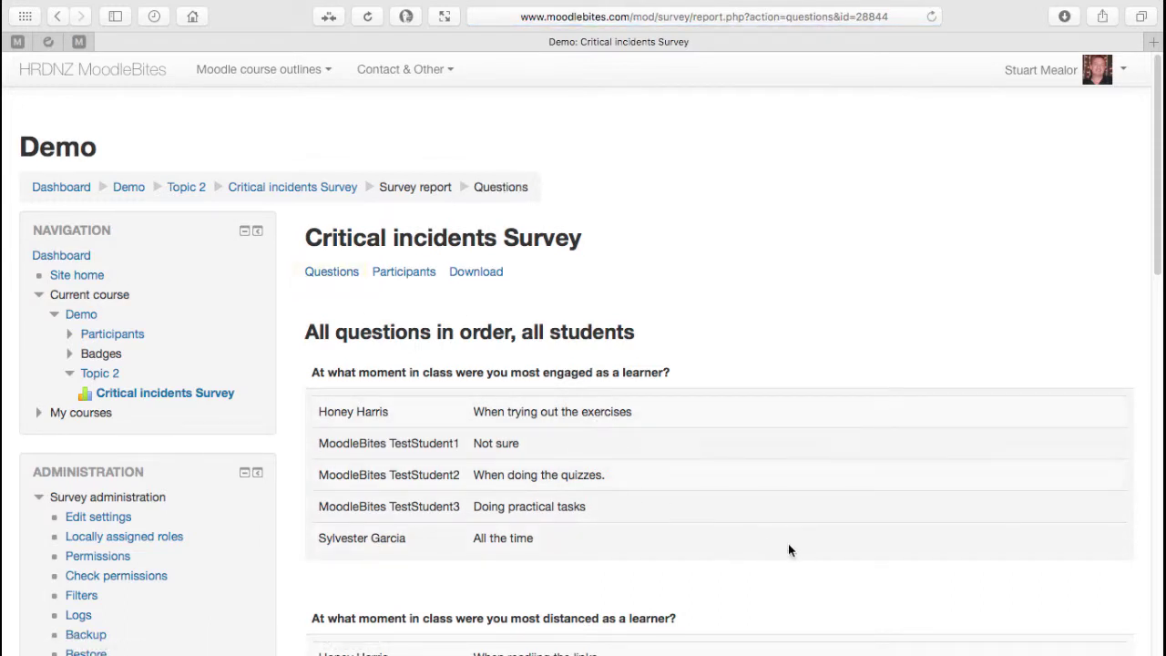
{"action": "scroll", "coordinate": [800, 544], "scroll_direction": "down", "scroll_amount": 3}
{"action": "scroll", "coordinate": [807, 550], "scroll_direction": "down", "scroll_amount": 10}
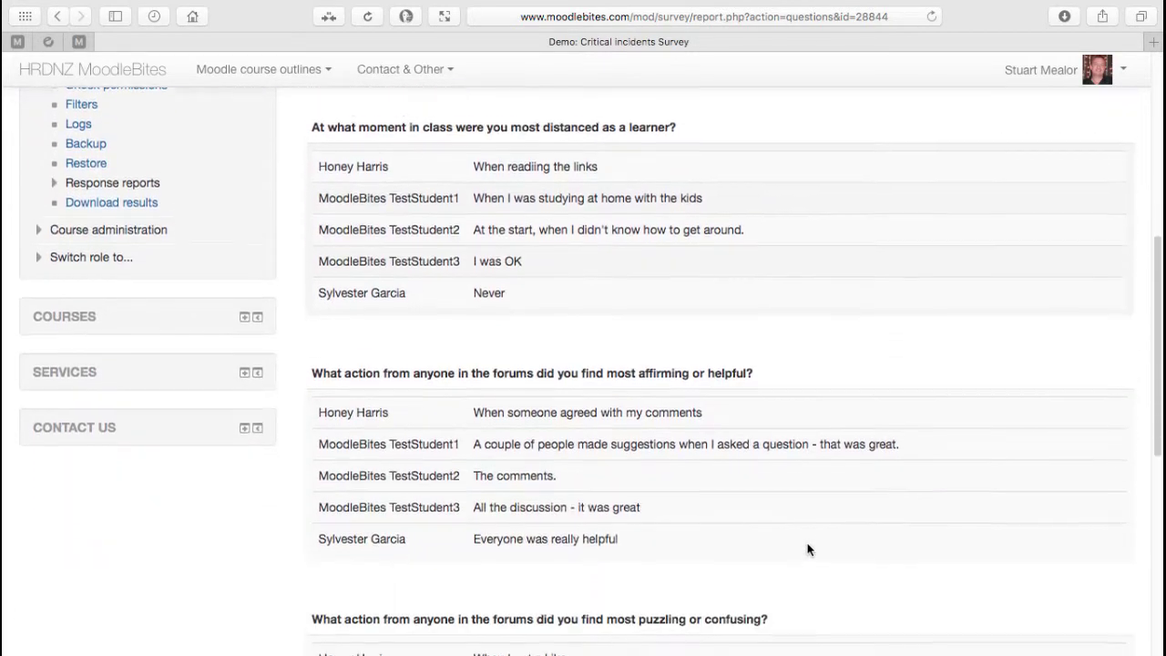
{"action": "scroll", "coordinate": [807, 549], "scroll_direction": "down", "scroll_amount": 6}
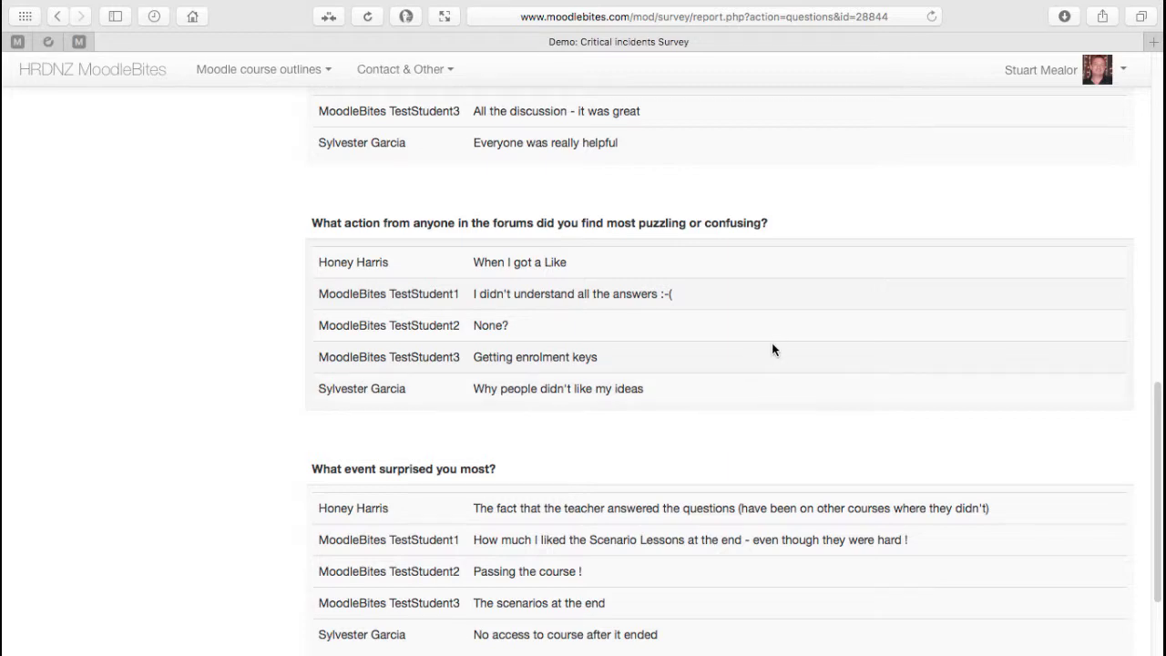
{"action": "scroll", "coordinate": [771, 344], "scroll_direction": "up", "scroll_amount": 10}
{"action": "scroll", "coordinate": [772, 343], "scroll_direction": "up", "scroll_amount": 5}
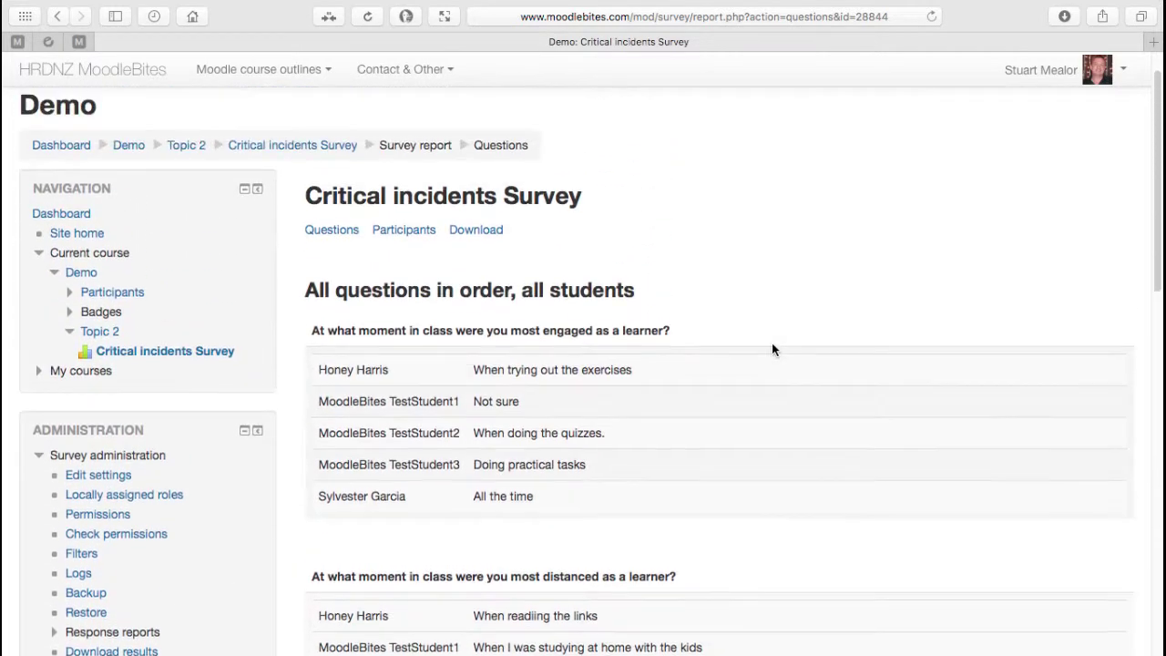
Step: Open the first listed participant's individual survey responses and review the answers down to the private analysis and notes field
{"action": "left_click", "coordinate": [407, 275]}
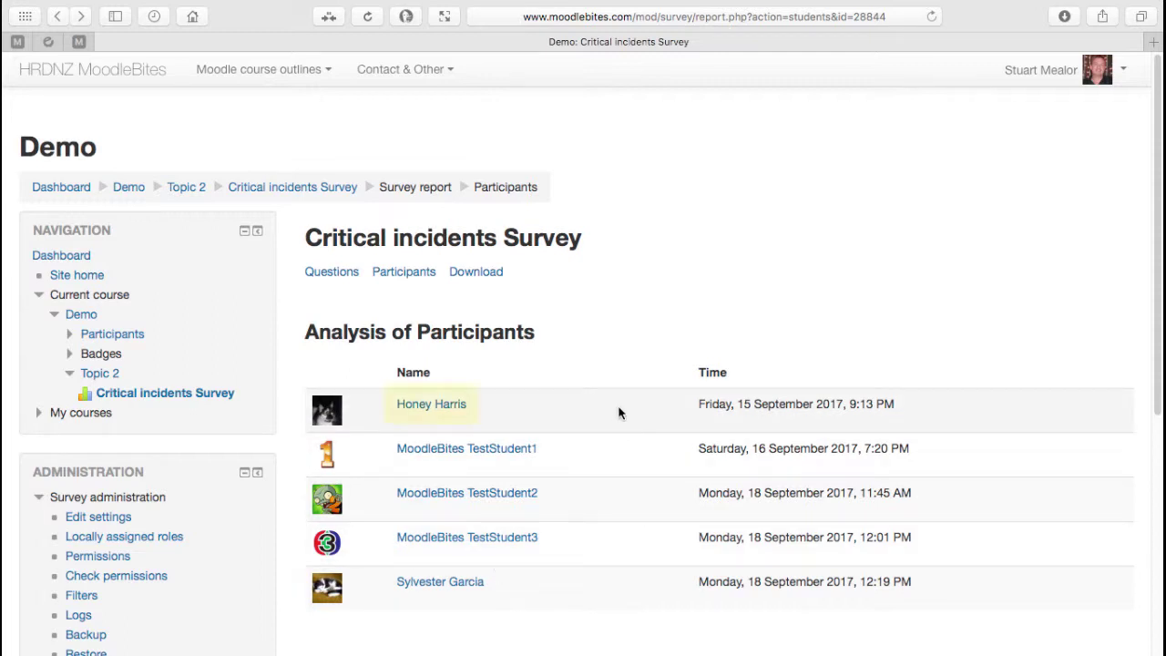
{"action": "left_click", "coordinate": [434, 407]}
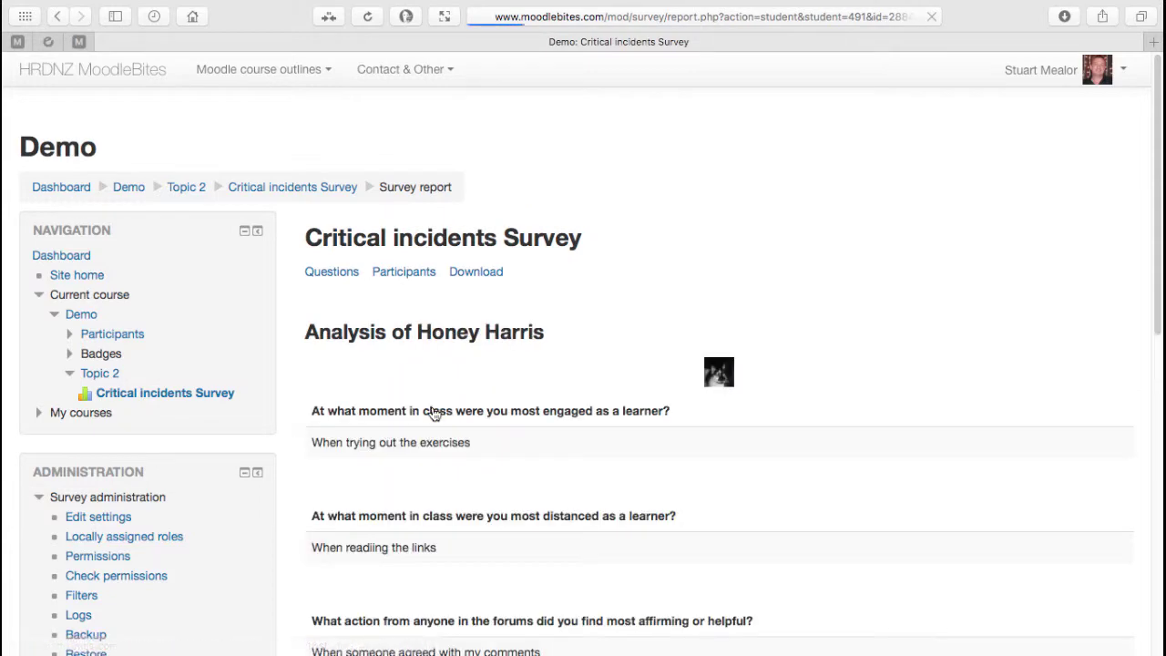
{"action": "scroll", "coordinate": [912, 542], "scroll_direction": "down", "scroll_amount": 10}
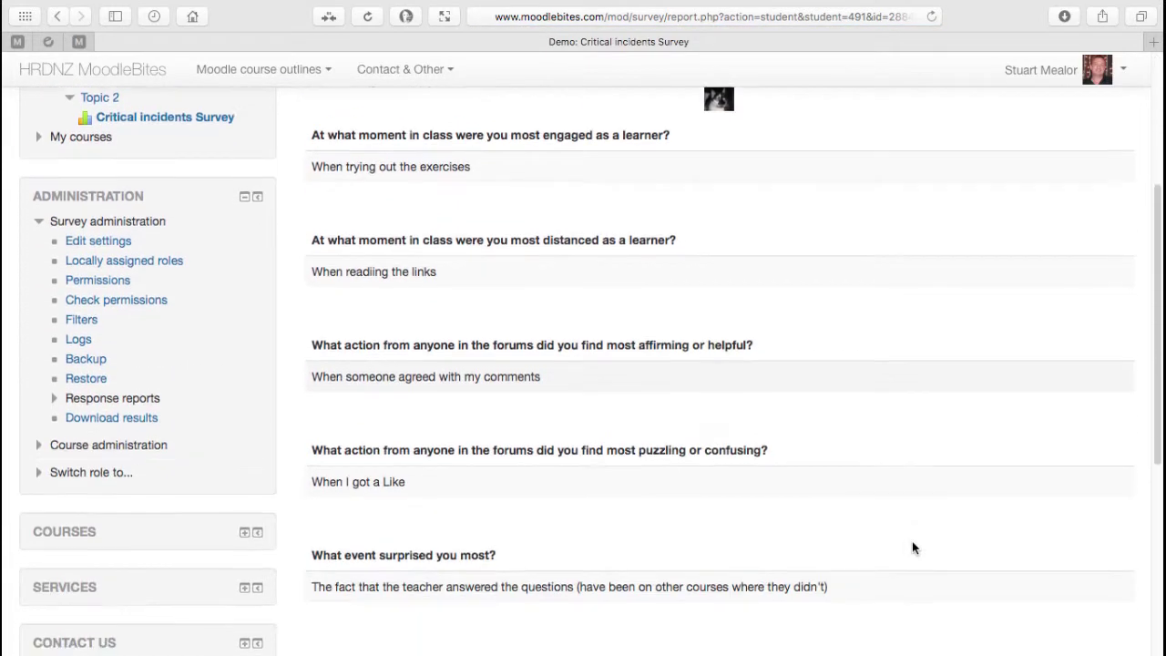
{"action": "scroll", "coordinate": [912, 541], "scroll_direction": "down", "scroll_amount": 2}
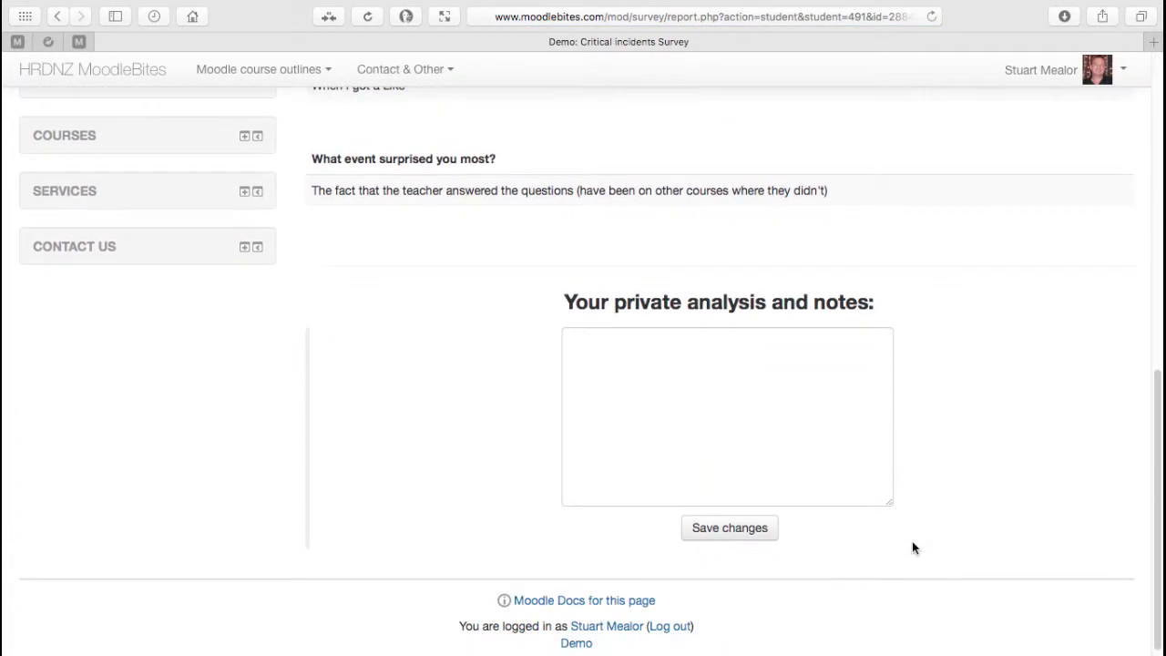
{"action": "left_click", "coordinate": [735, 399]}
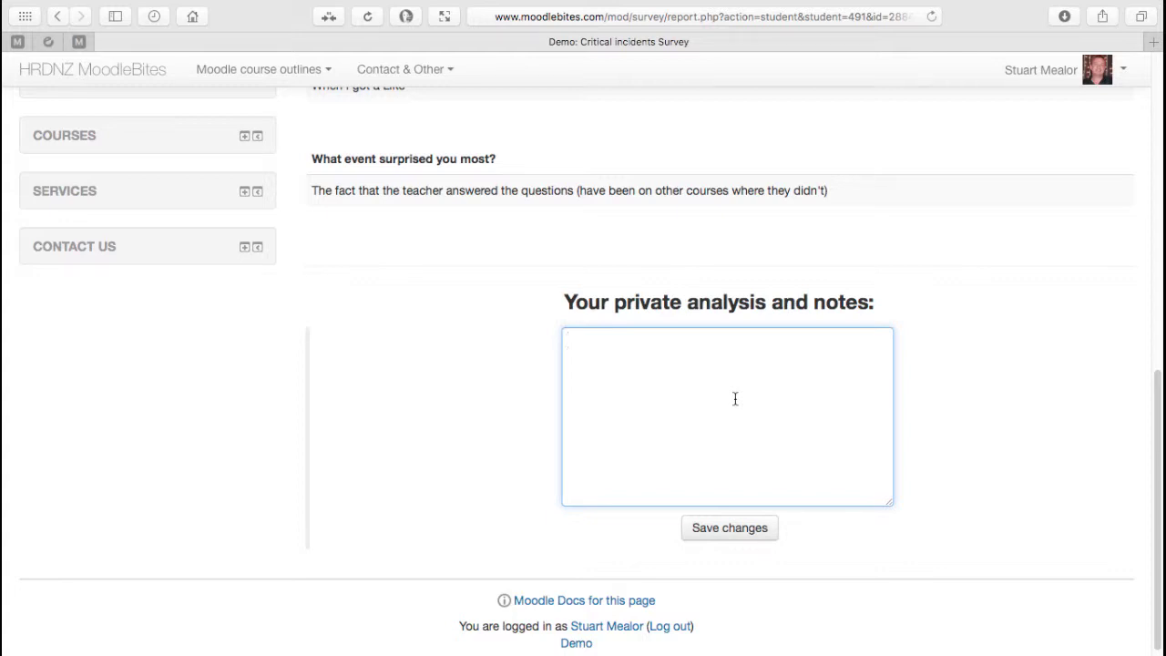
Step: Return to the survey's participant list and view the available download formats for the raw survey data
{"action": "scroll", "coordinate": [734, 399], "scroll_direction": "up", "scroll_amount": 10}
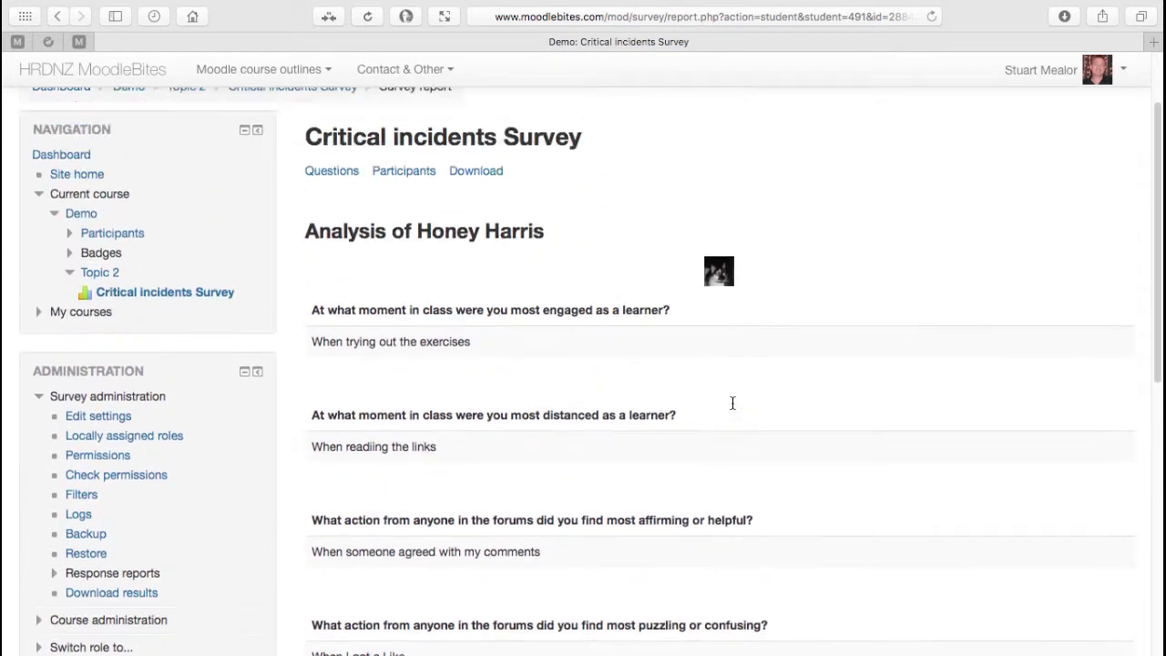
{"action": "scroll", "coordinate": [731, 402], "scroll_direction": "up", "scroll_amount": 2}
{"action": "left_click", "coordinate": [404, 271]}
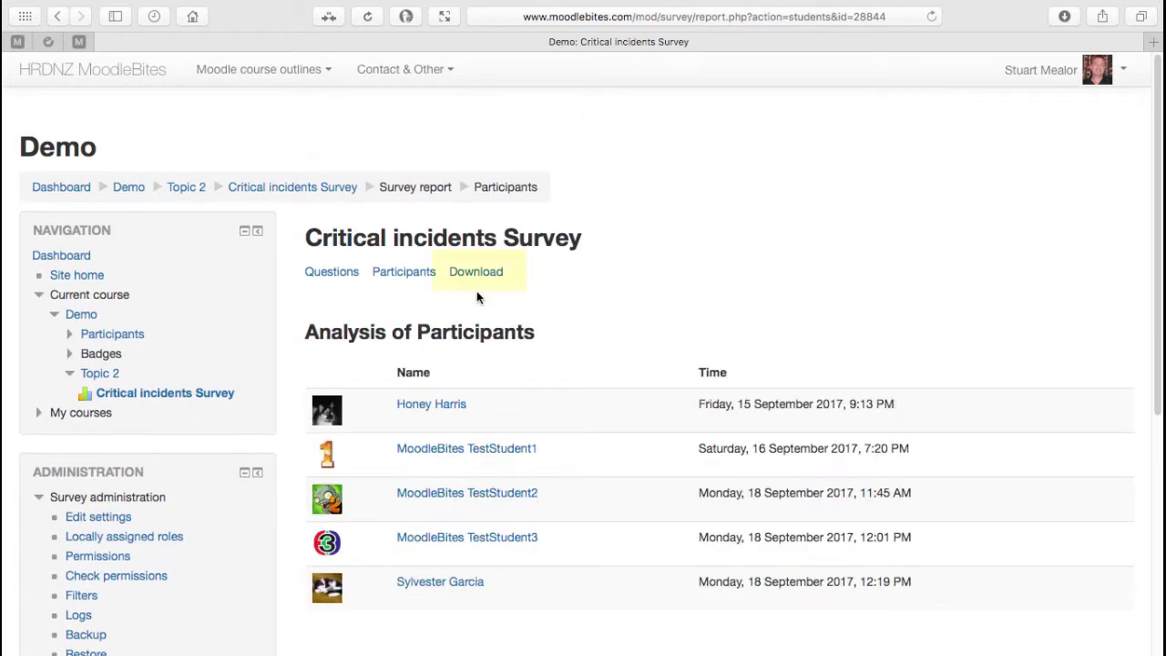
{"action": "left_click", "coordinate": [476, 274]}
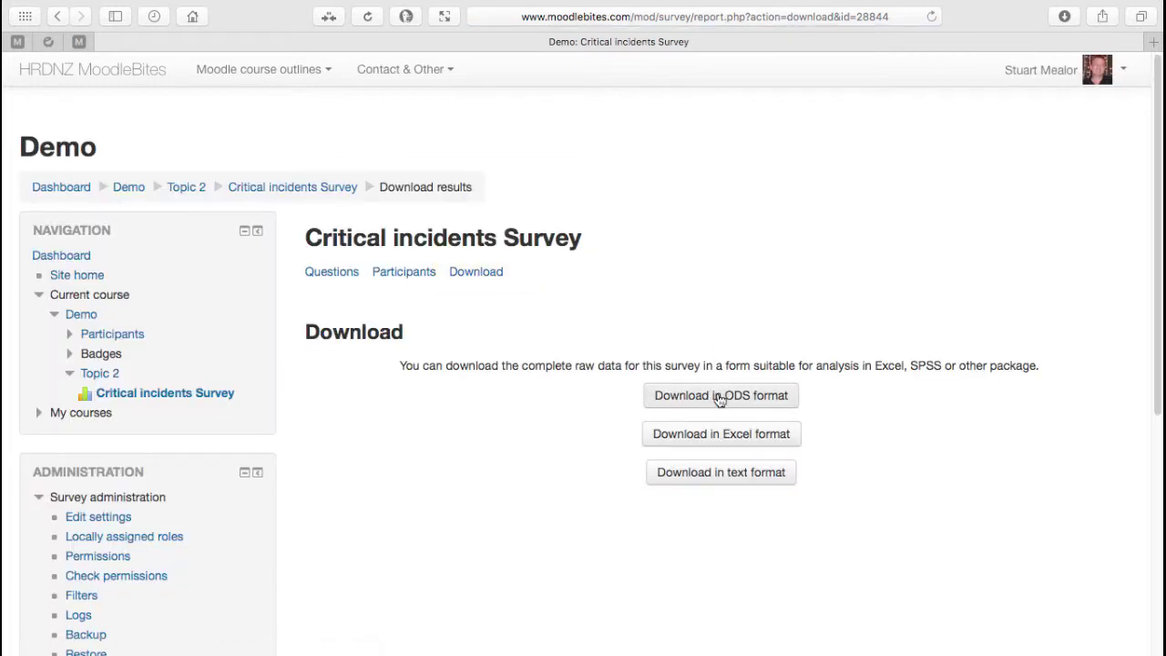
{"action": "left_click", "coordinate": [649, 397]}
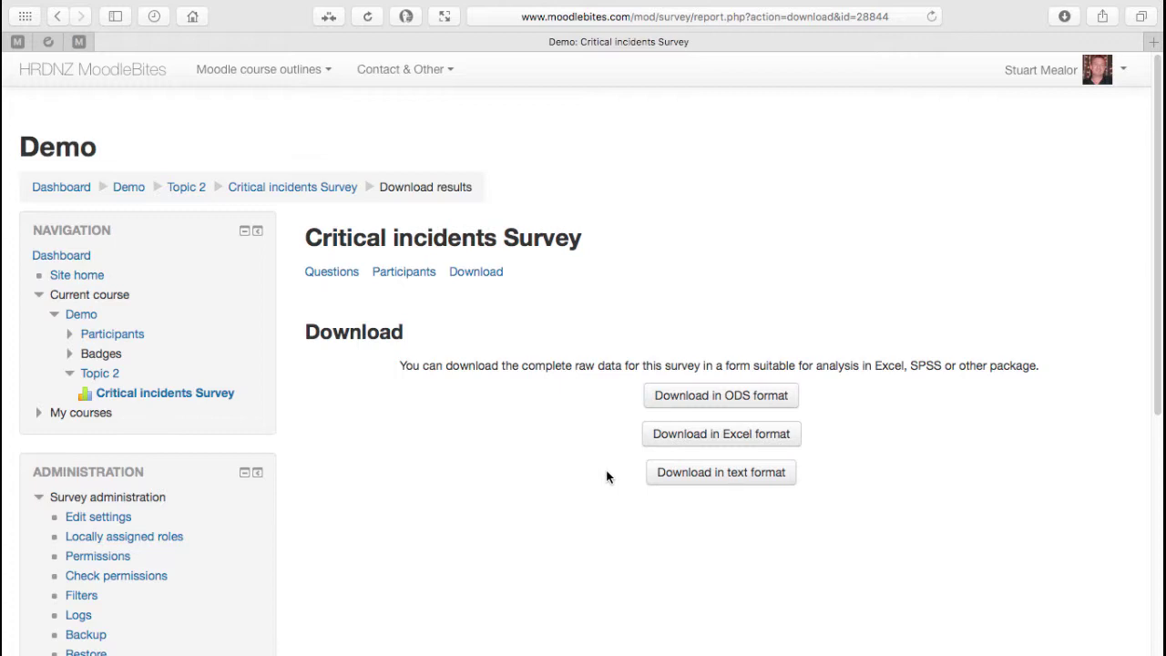
Step: Return to the Critical incidents Survey's main page and review its five questions
{"action": "left_click", "coordinate": [292, 187]}
{"action": "scroll", "coordinate": [729, 372], "scroll_direction": "down", "scroll_amount": 1}
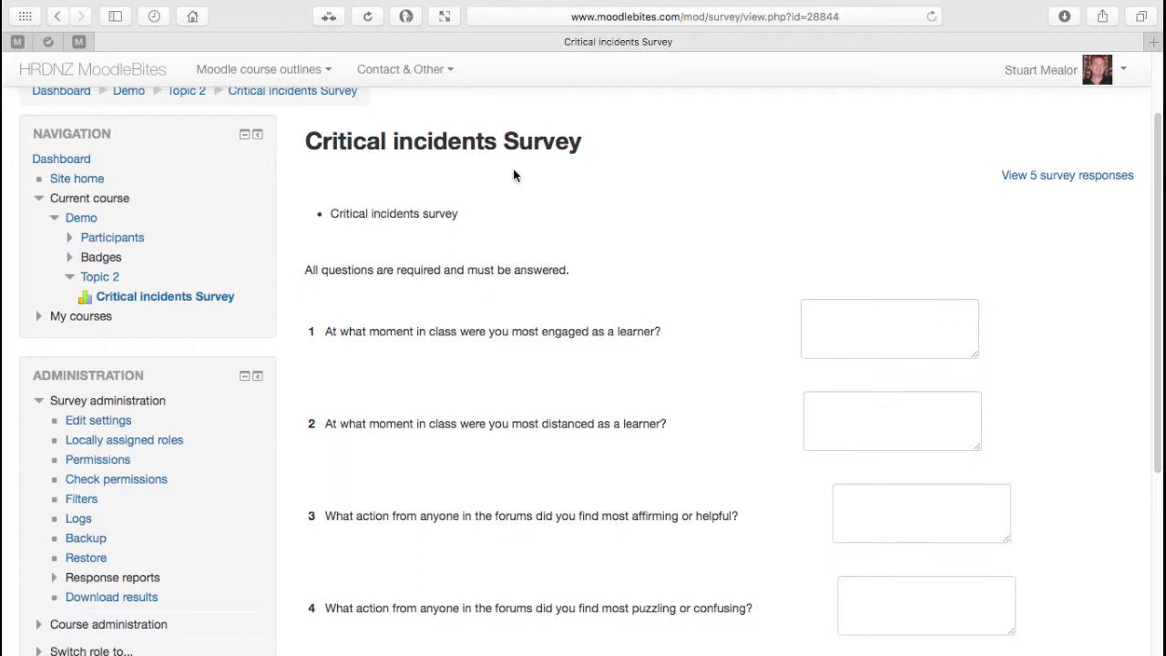
{"action": "scroll", "coordinate": [766, 354], "scroll_direction": "down", "scroll_amount": 5}
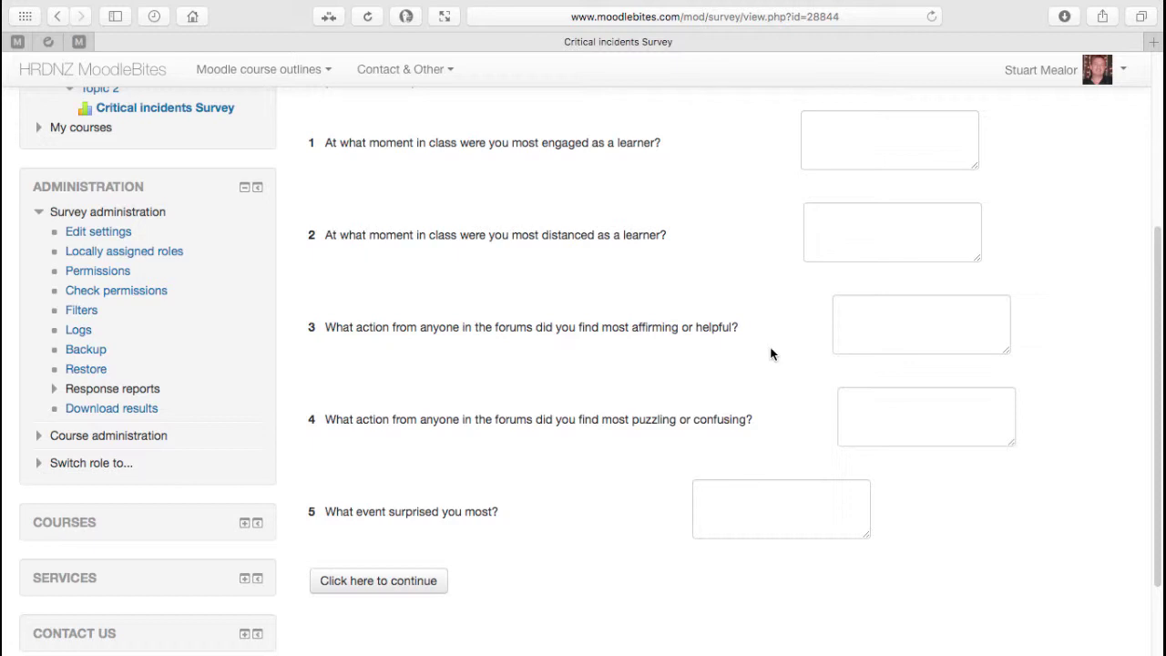
{"action": "scroll", "coordinate": [771, 354], "scroll_direction": "up", "scroll_amount": 1}
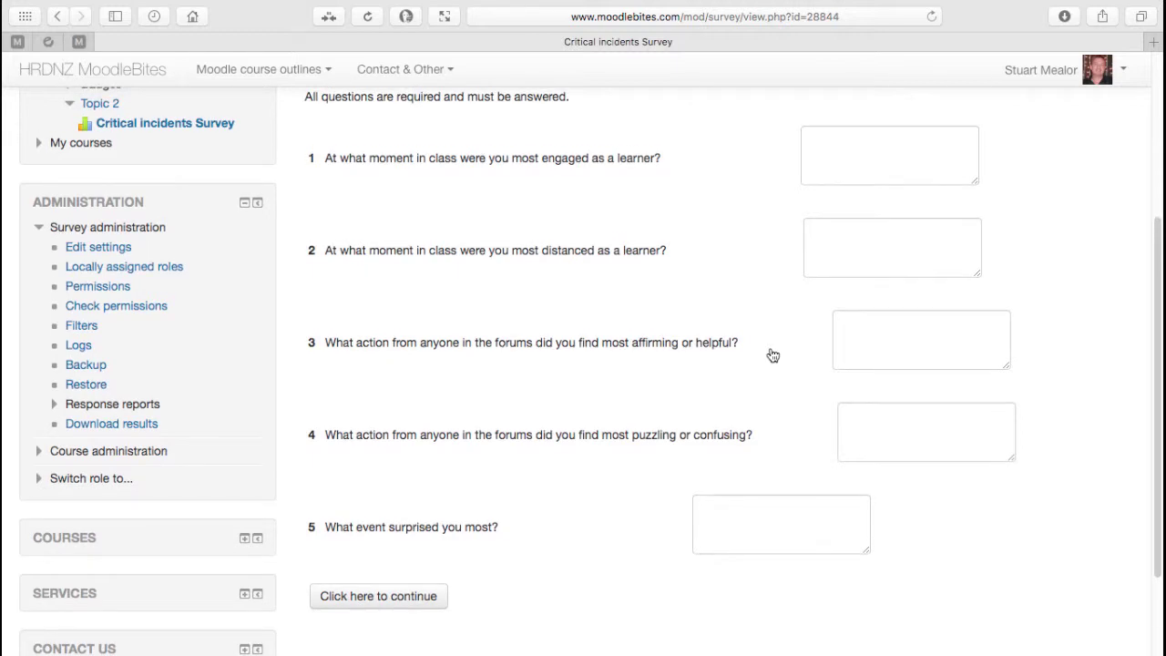
{"action": "scroll", "coordinate": [773, 355], "scroll_direction": "up", "scroll_amount": 5}
{"action": "scroll", "coordinate": [770, 354], "scroll_direction": "up", "scroll_amount": 4}
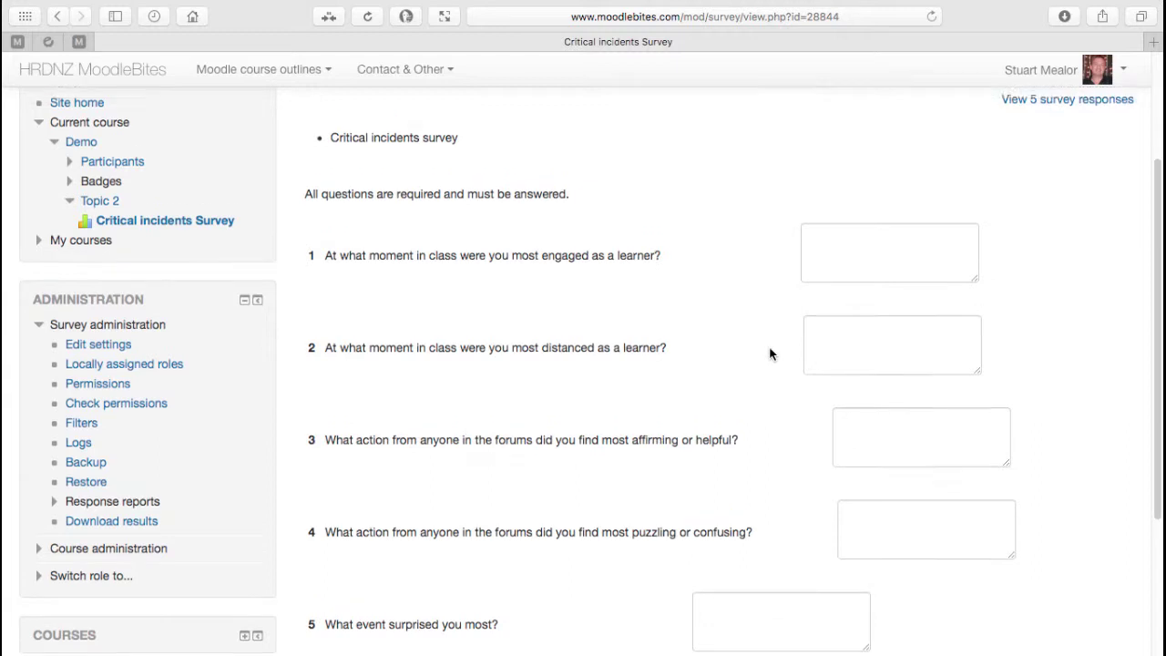